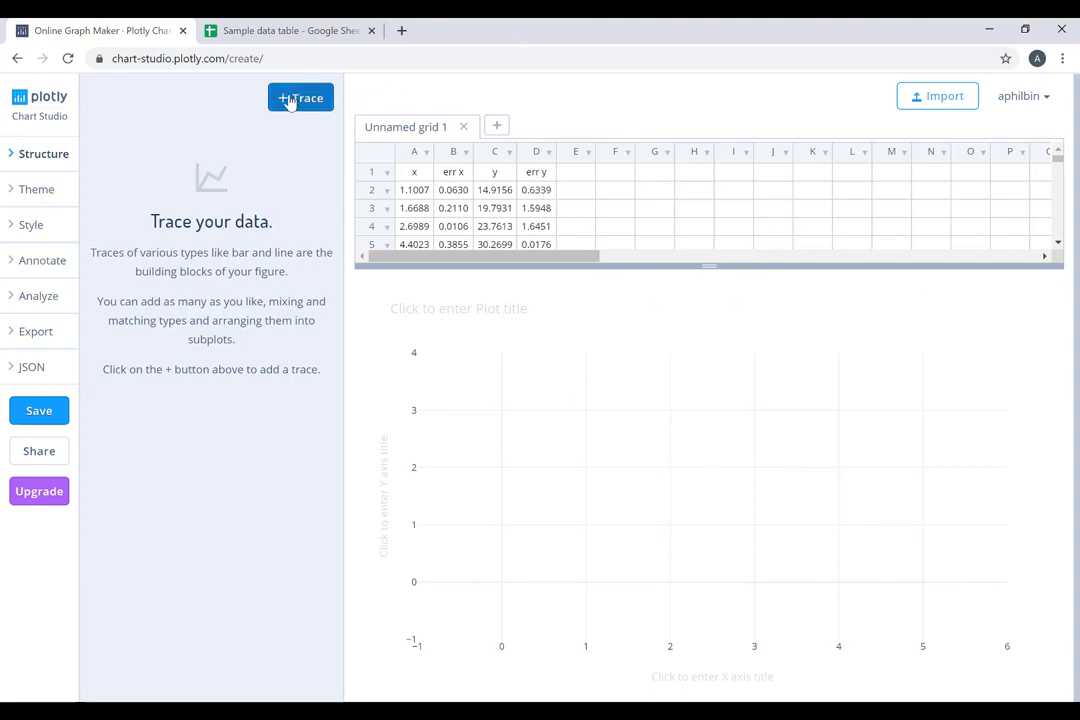
# Expand and then collapse the Structure section in the sidebar
pyautogui.click(21, 160)
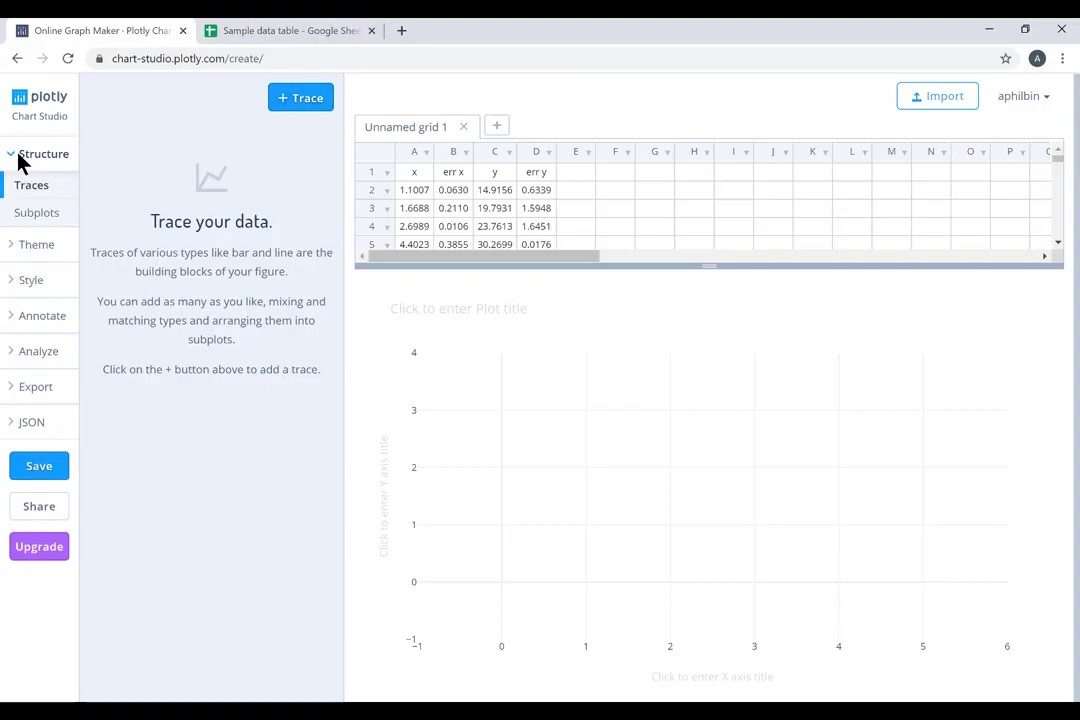
pyautogui.click(18, 157)
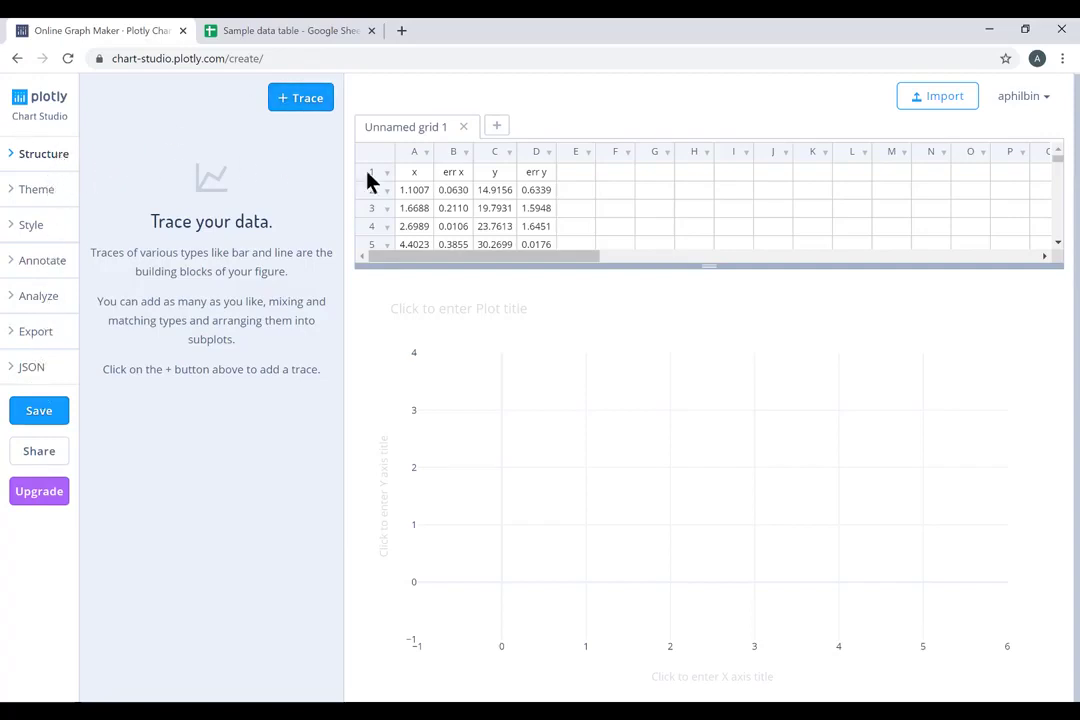
# Add scatter trace 0 and drag the grid taller so the header and rows 2–6 show fully
pyautogui.click(306, 106)
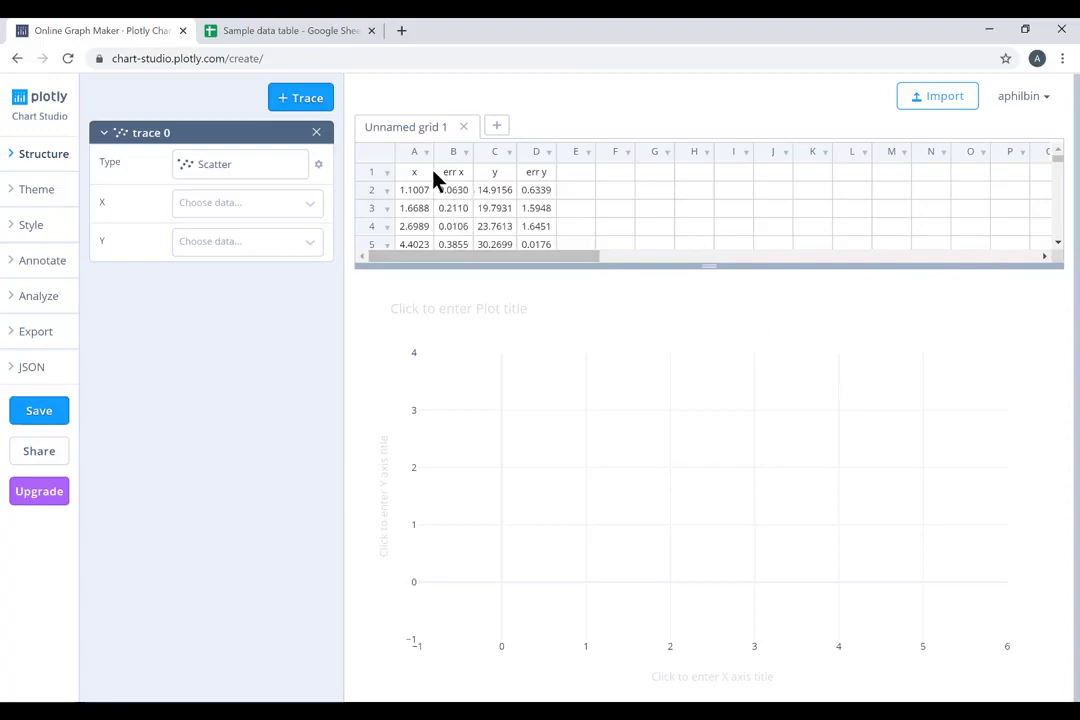
pyautogui.click(1058, 243)
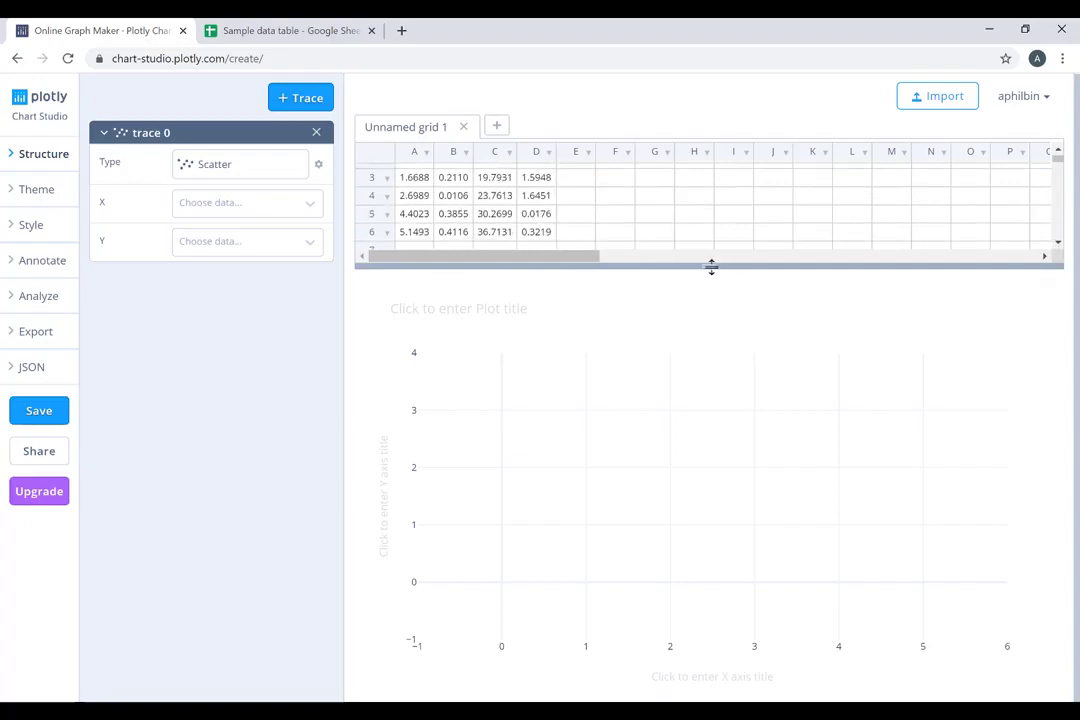
pyautogui.moveTo(712, 265); pyautogui.dragTo(723, 266)
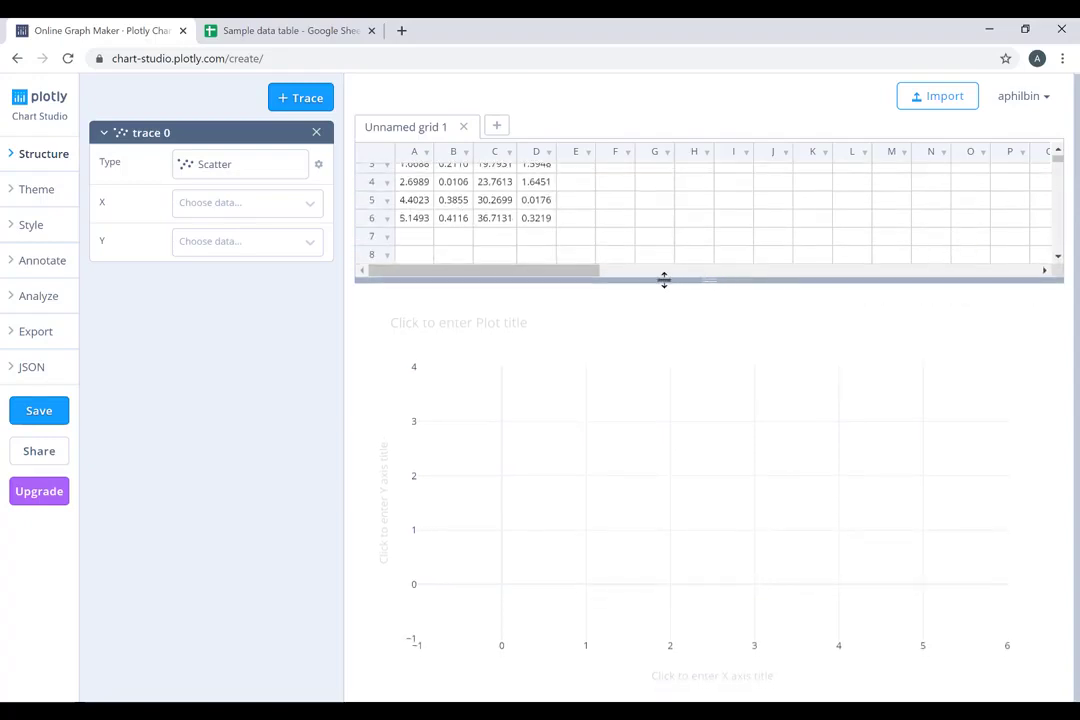
pyautogui.click(1057, 148)
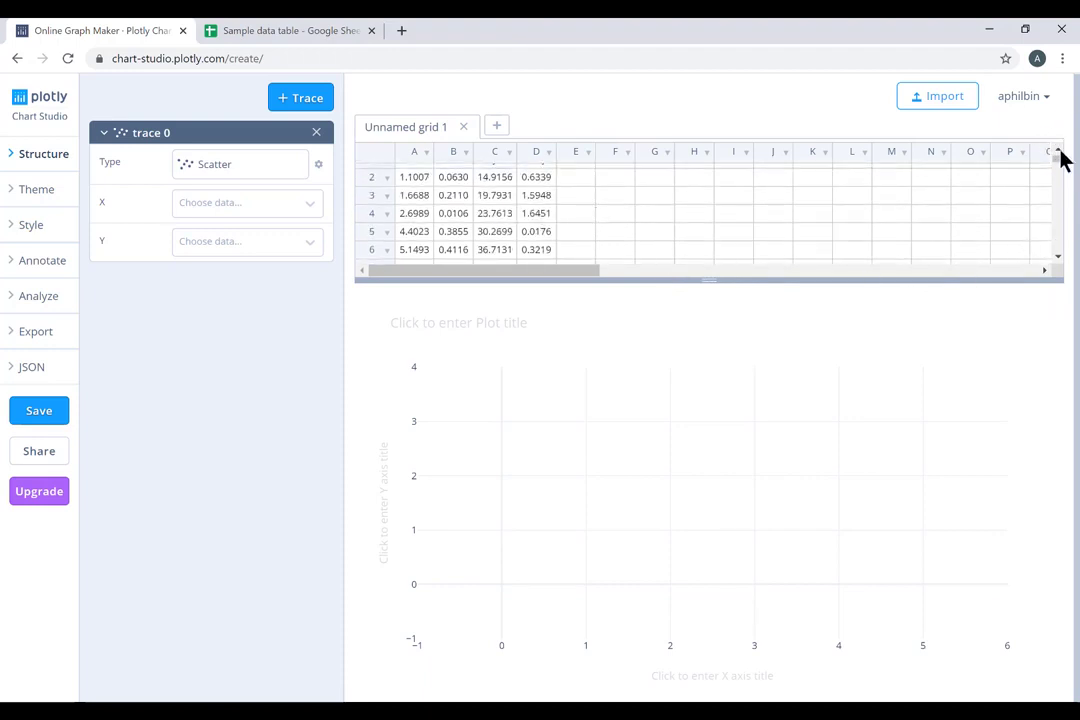
pyautogui.click(1058, 150)
pyautogui.click(1058, 150)
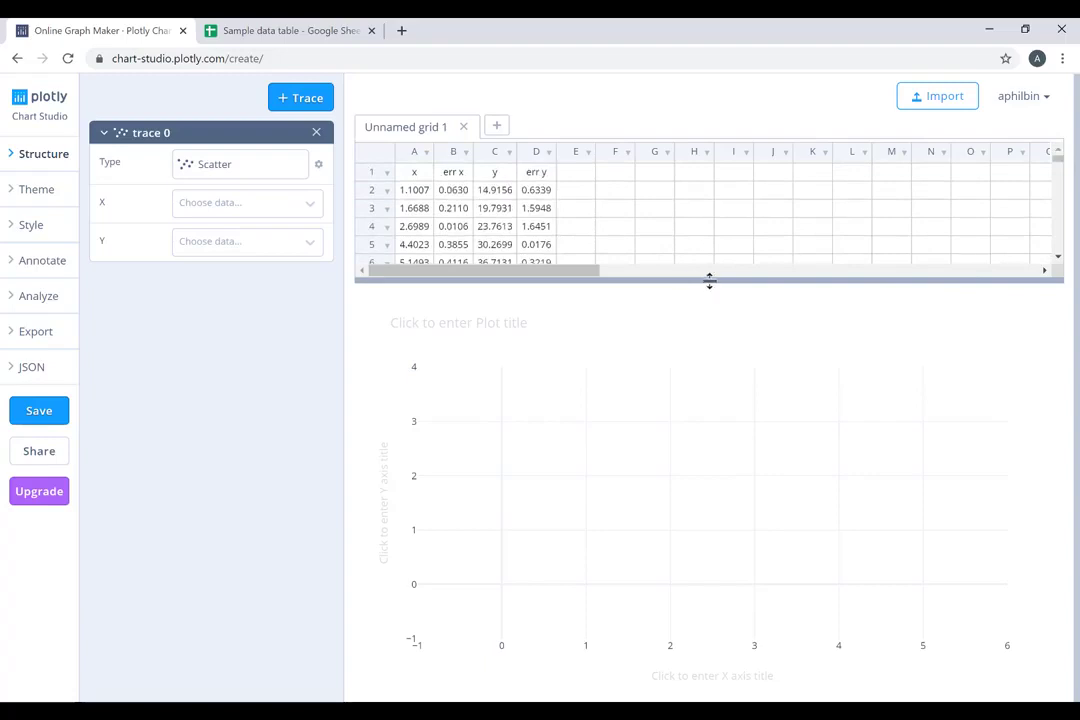
pyautogui.moveTo(709, 281); pyautogui.dragTo(709, 293)
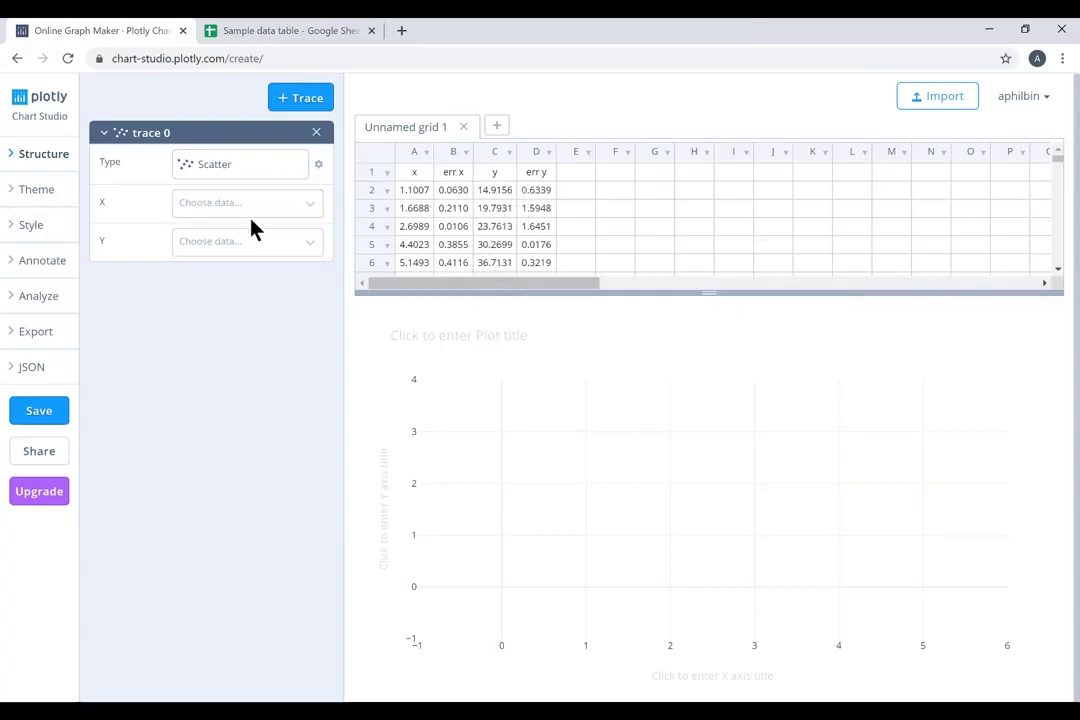
# Assign column A as trace 0's X data and column C as its Y data
pyautogui.click(308, 206)
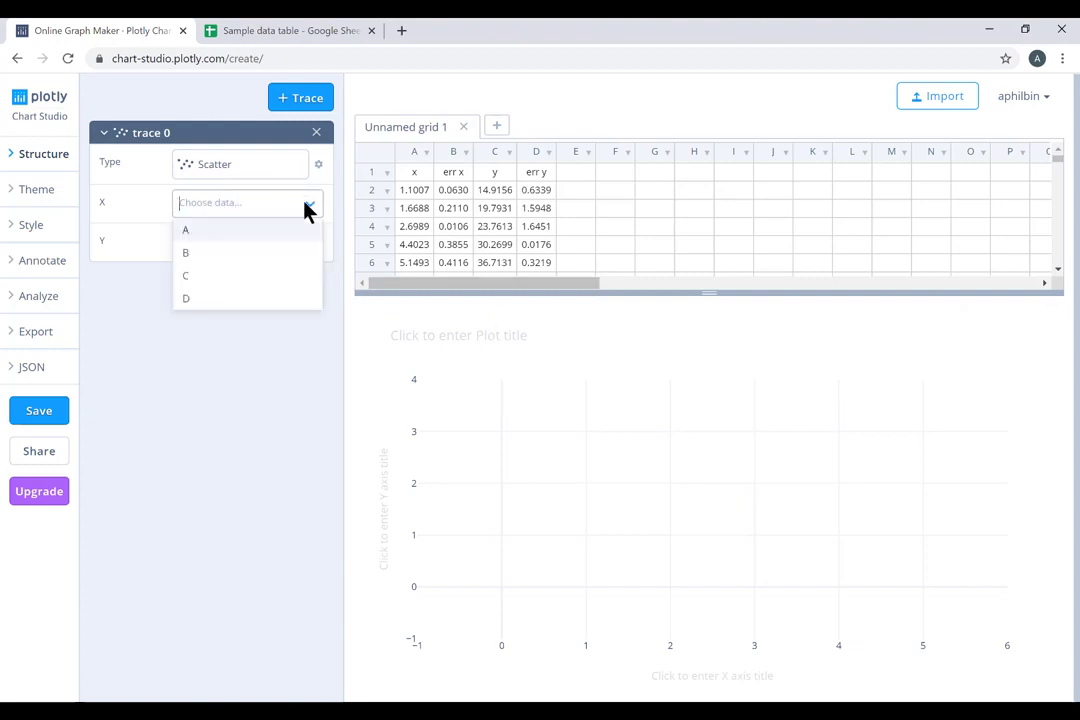
pyautogui.click(199, 232)
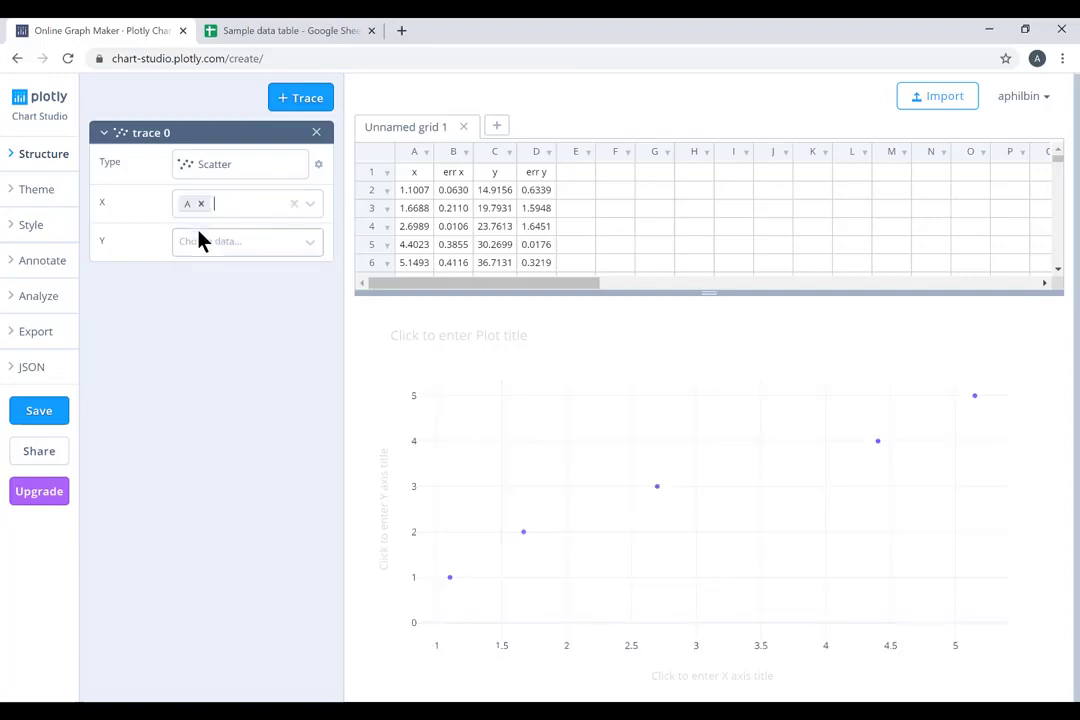
pyautogui.click(287, 250)
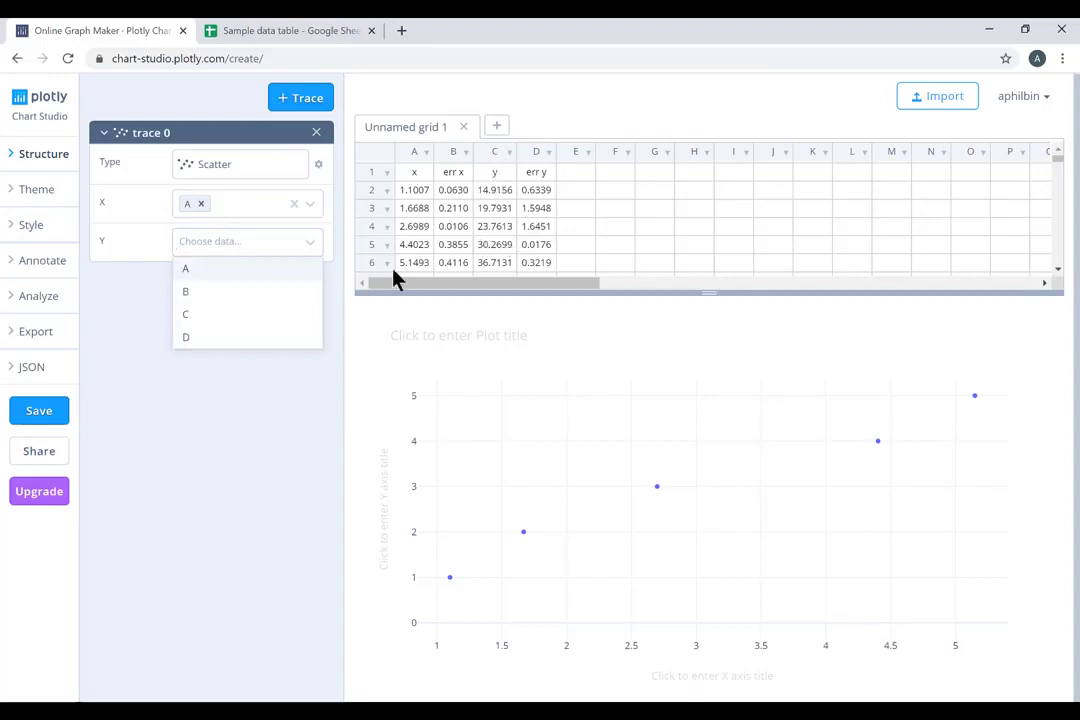
pyautogui.click(250, 318)
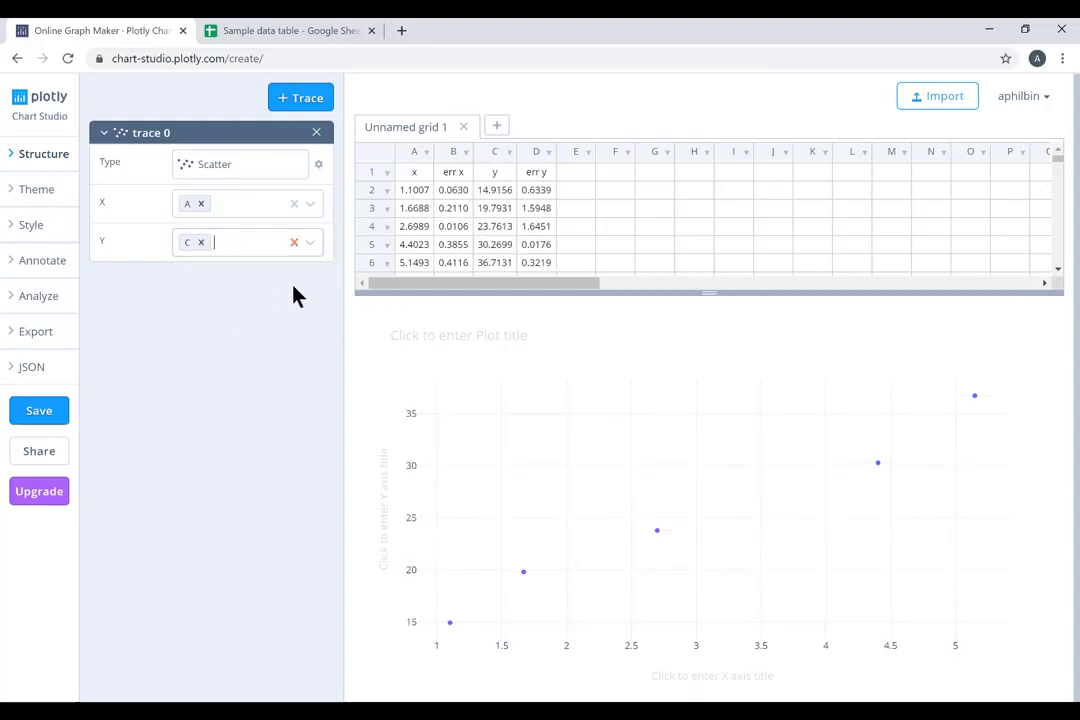
pyautogui.moveTo(541, 566)
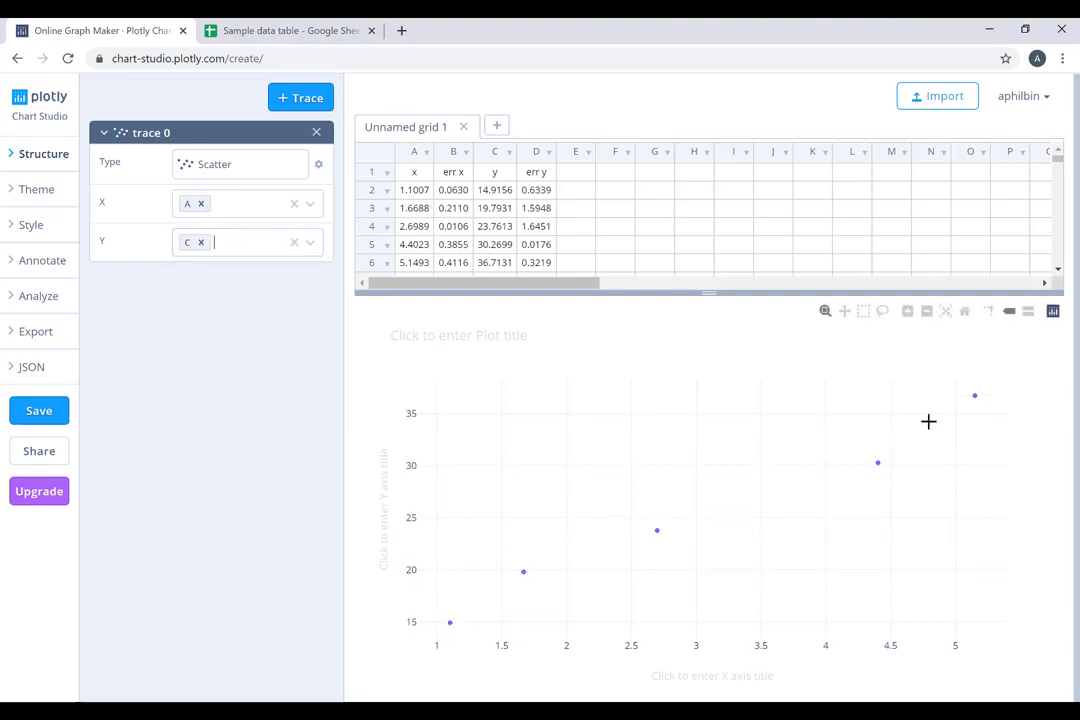
pyautogui.moveTo(980, 394)
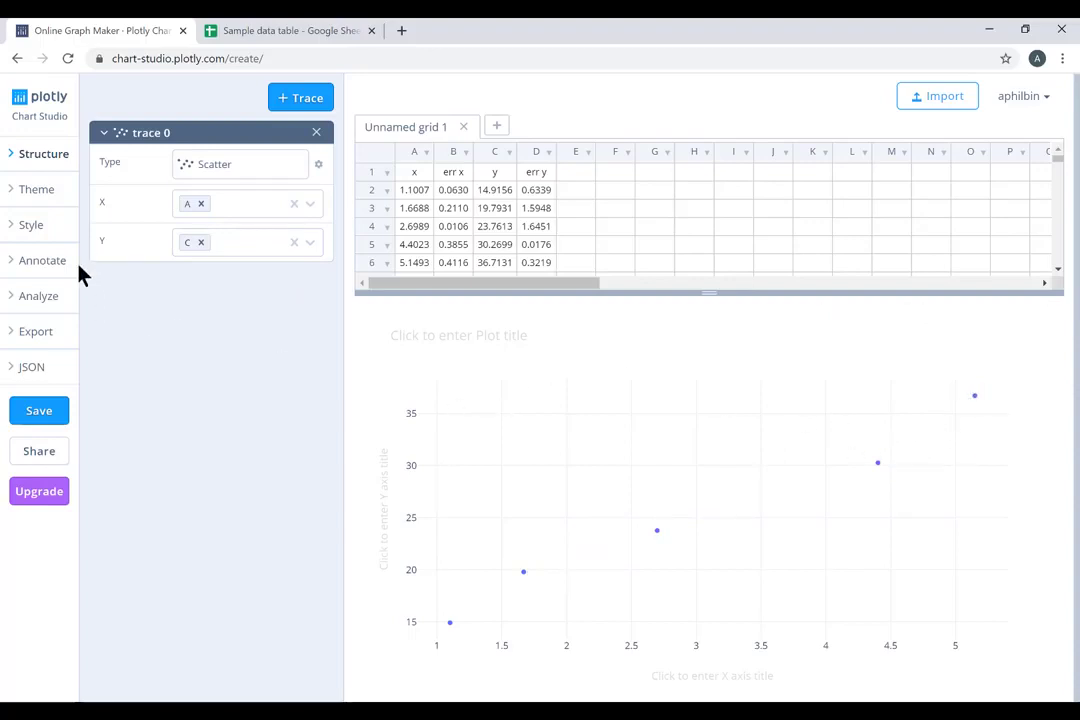
# Open Style > Traces and scroll down to the Error Bars X and Error Bars Y sections
pyautogui.click(24, 225)
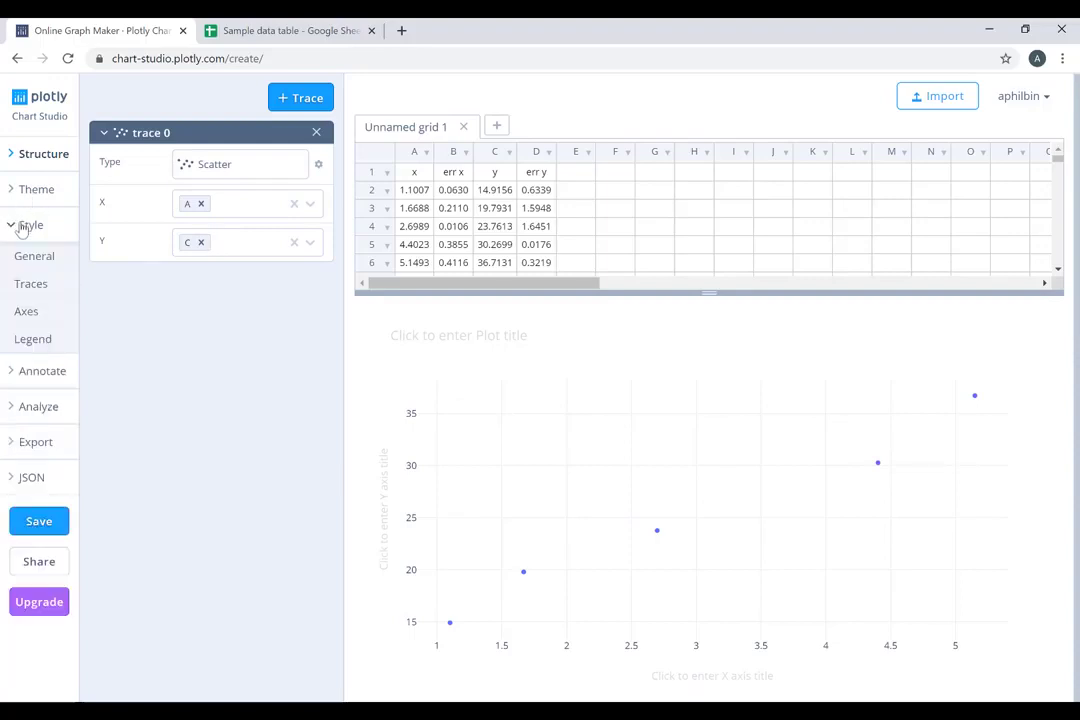
pyautogui.click(31, 285)
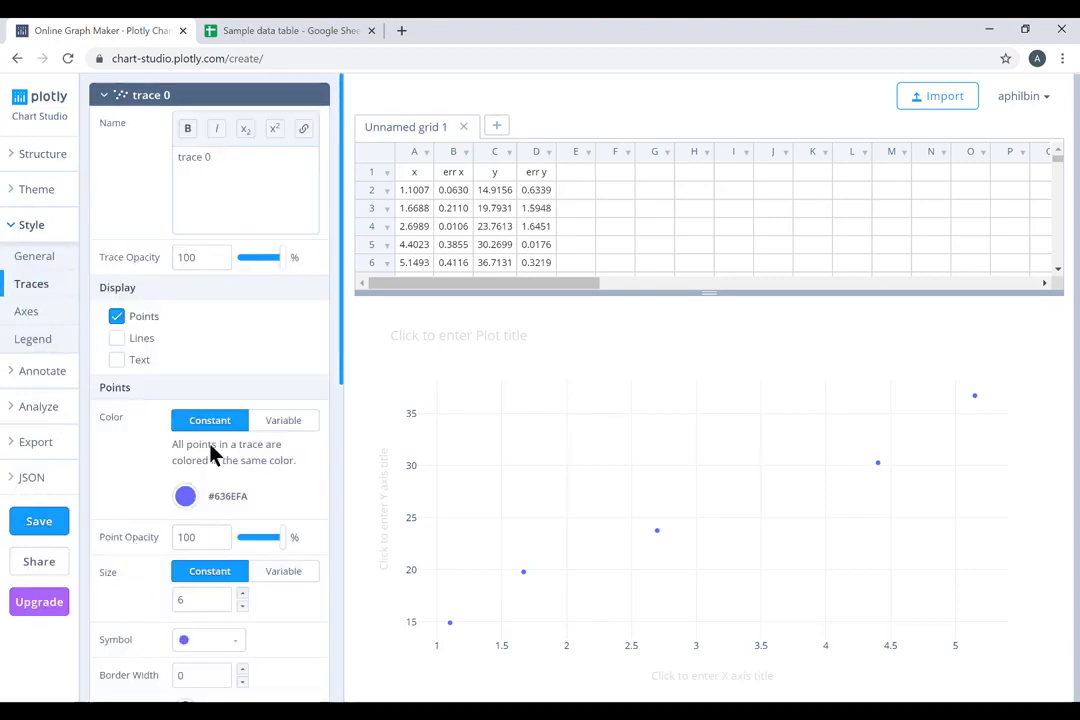
pyautogui.scroll(-6, 231, 354)
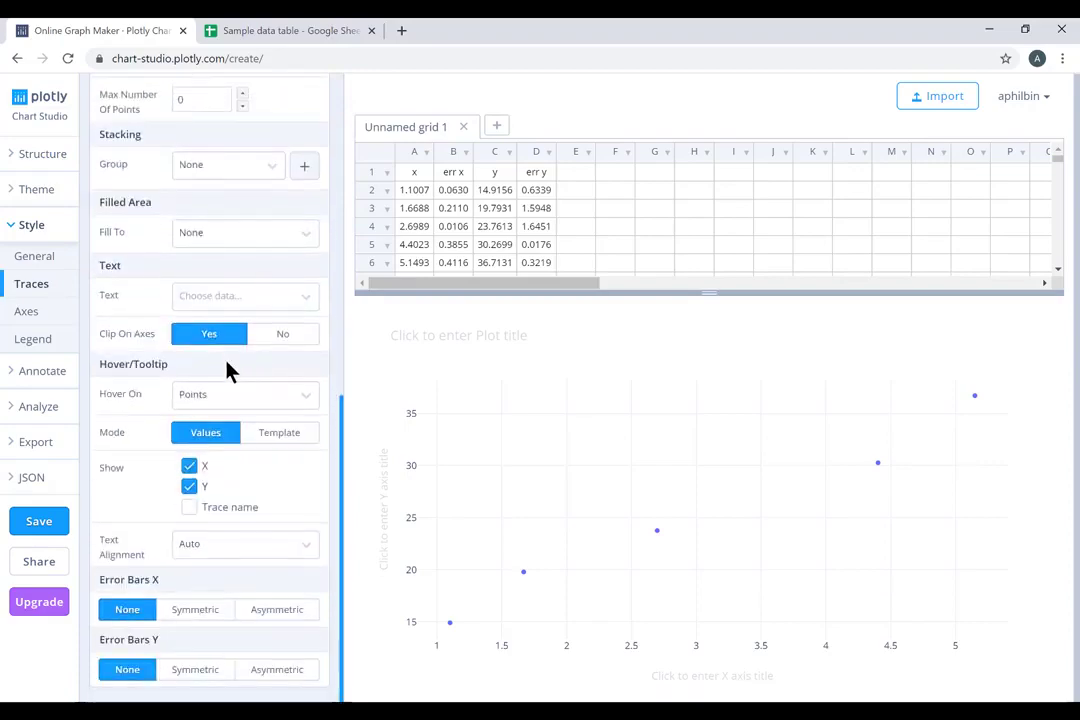
pyautogui.moveTo(345, 446); pyautogui.dragTo(345, 630)
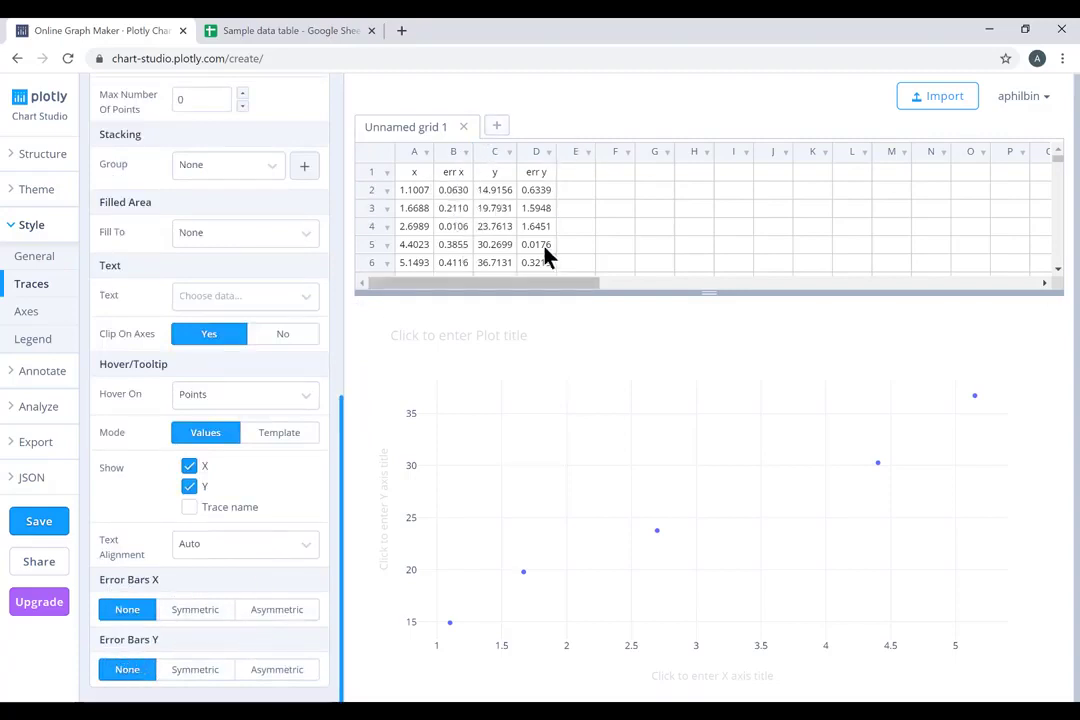
# Make the X error bars symmetric, Data type, sized from column B
pyautogui.click(197, 617)
pyautogui.scroll(-2, 232, 543)
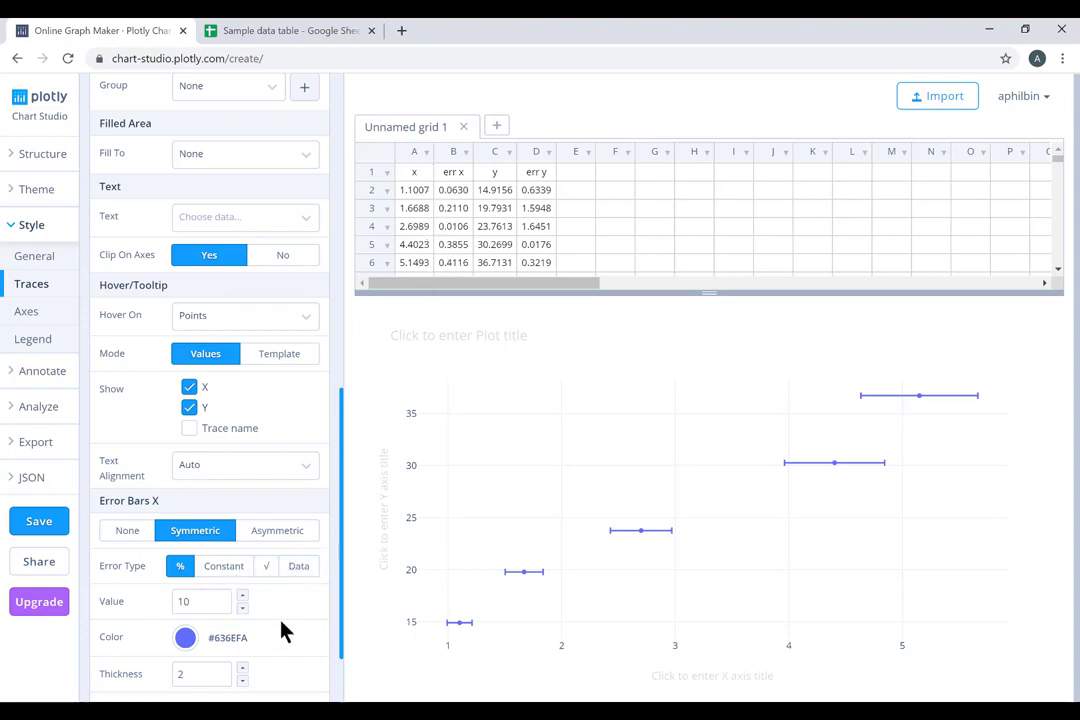
pyautogui.click(303, 567)
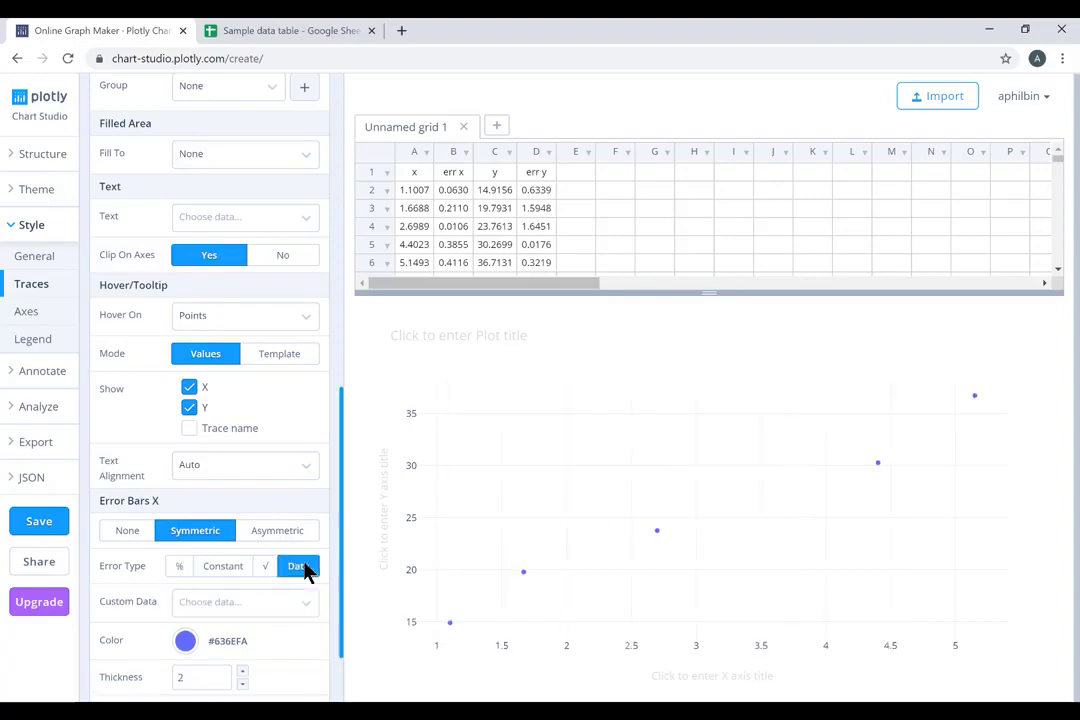
pyautogui.click(256, 604)
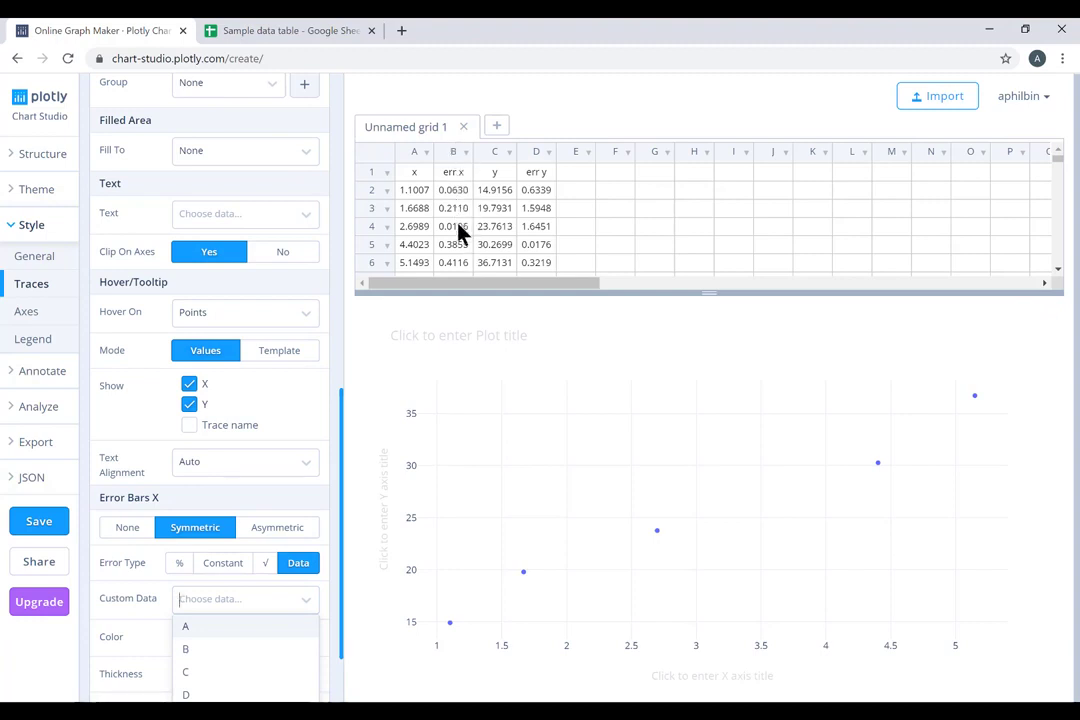
pyautogui.click(224, 651)
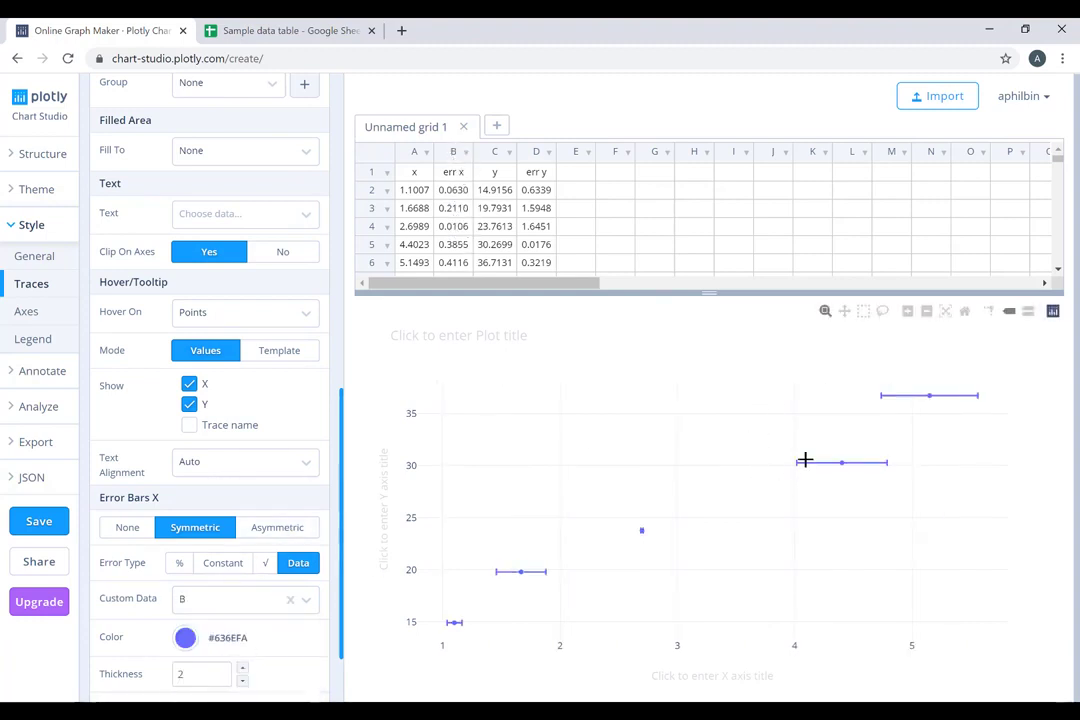
pyautogui.scroll(-2, 290, 528)
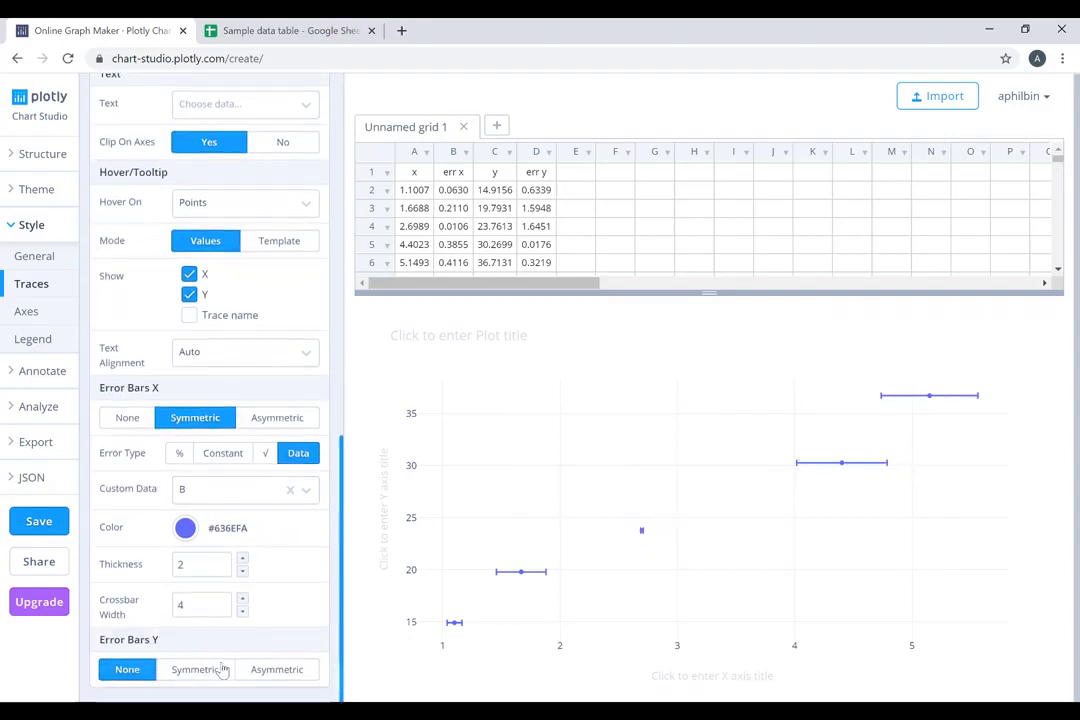
# Make the Y error bars symmetric, Data type, sized from column D
pyautogui.click(208, 671)
pyautogui.scroll(-2, 220, 555)
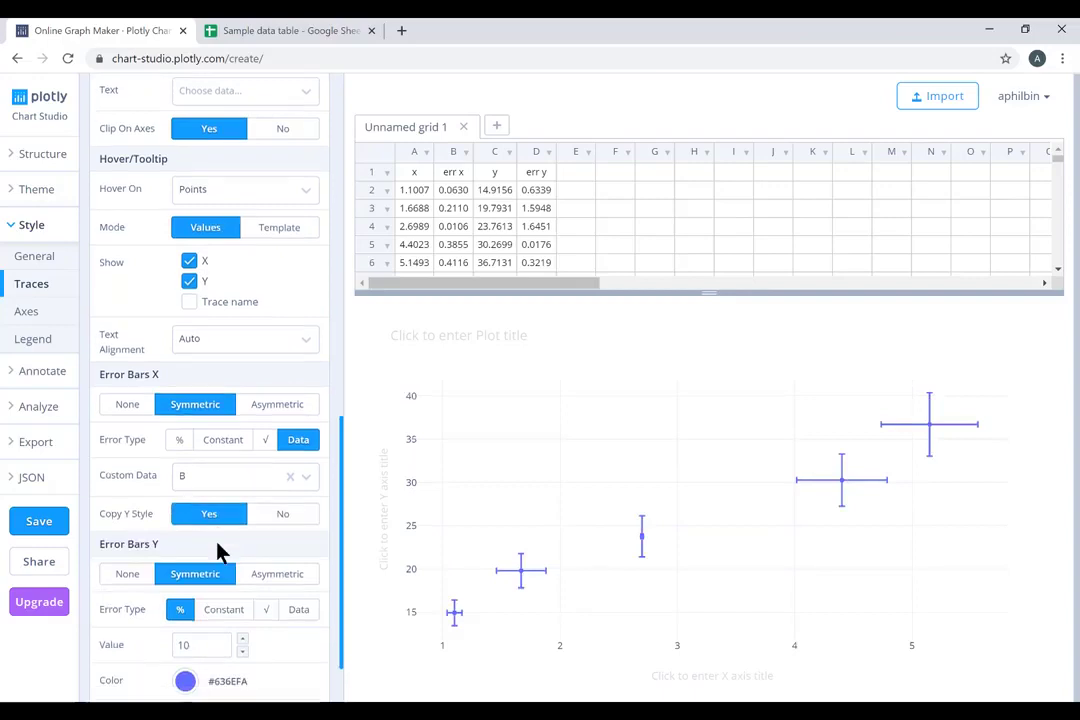
pyautogui.click(298, 518)
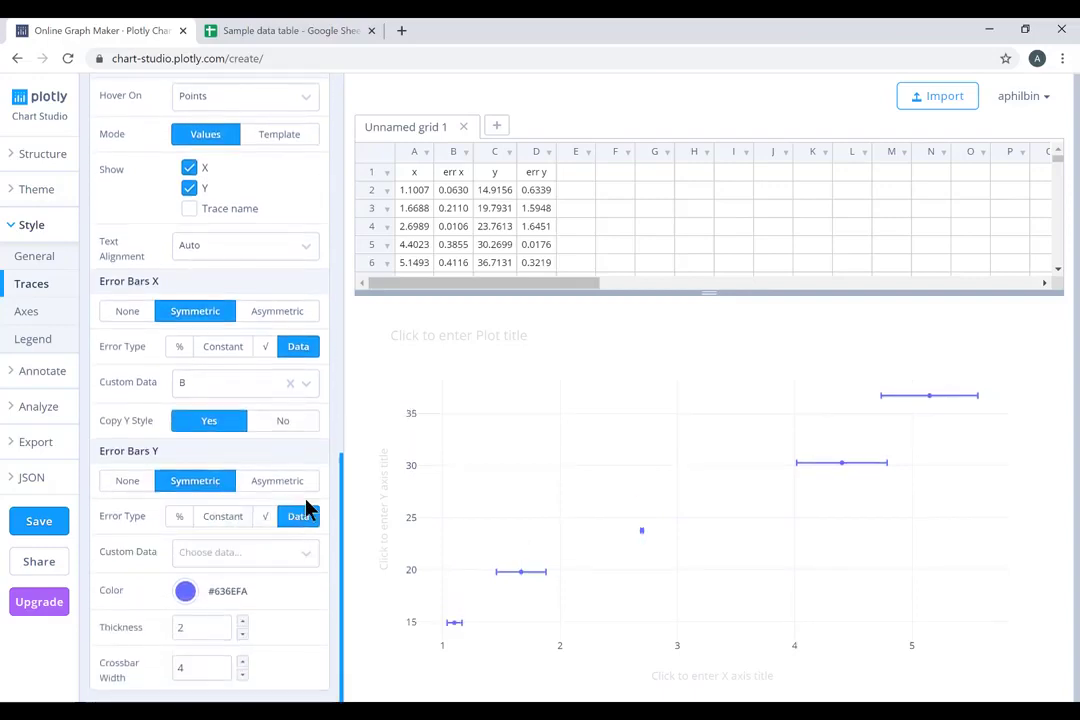
pyautogui.click(235, 566)
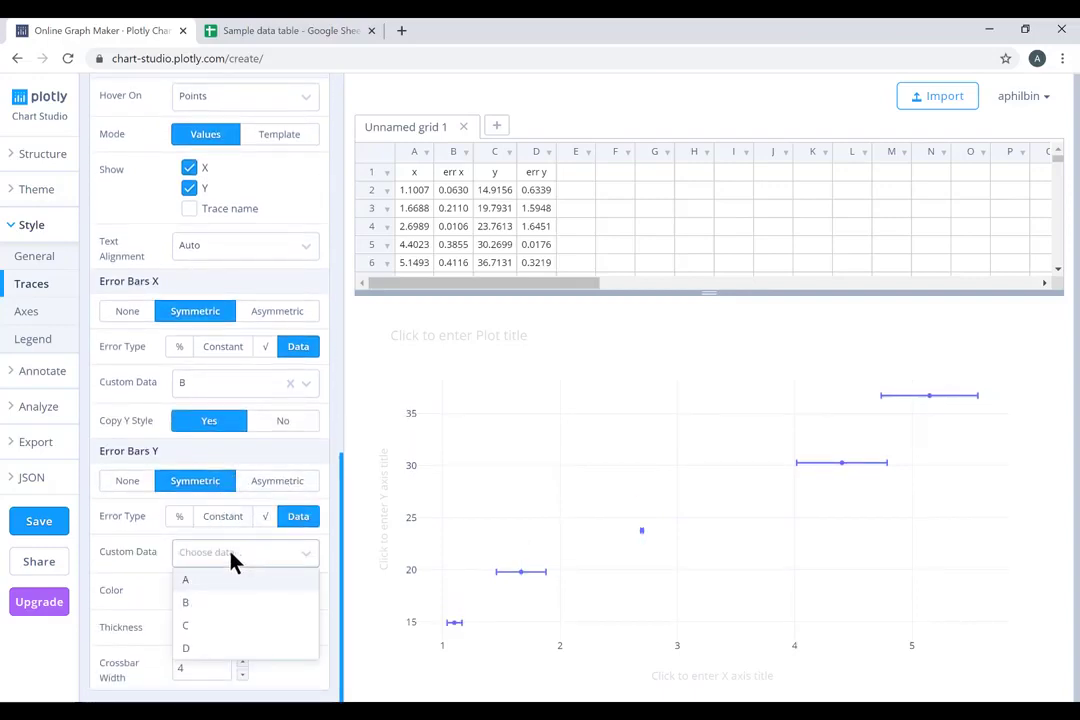
pyautogui.click(215, 650)
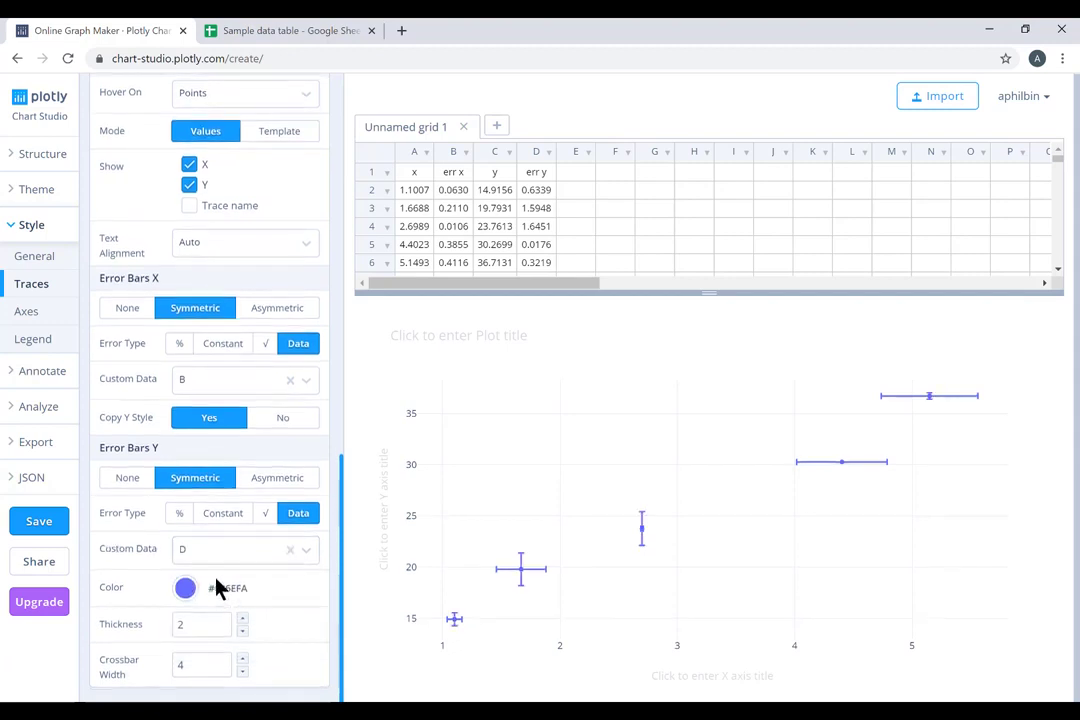
pyautogui.moveTo(521, 563)
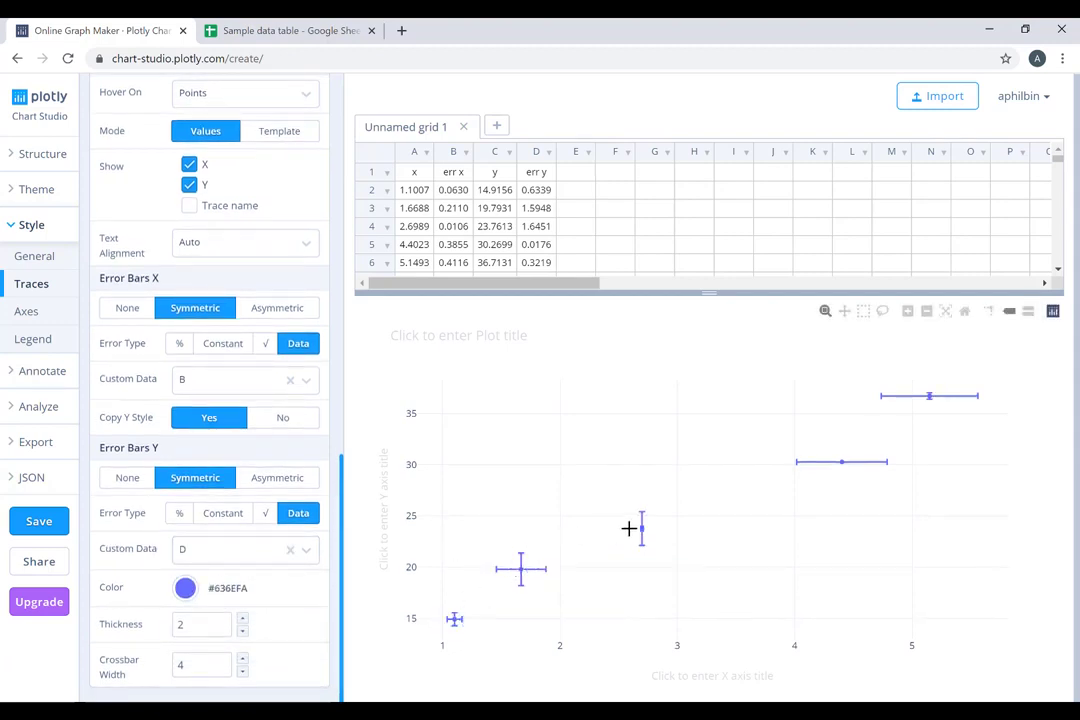
pyautogui.moveTo(850, 461)
# Scroll to Points and open the marker Symbol choices to select the x shape
pyautogui.scroll(10, 183, 497)
pyautogui.scroll(3, 180, 430)
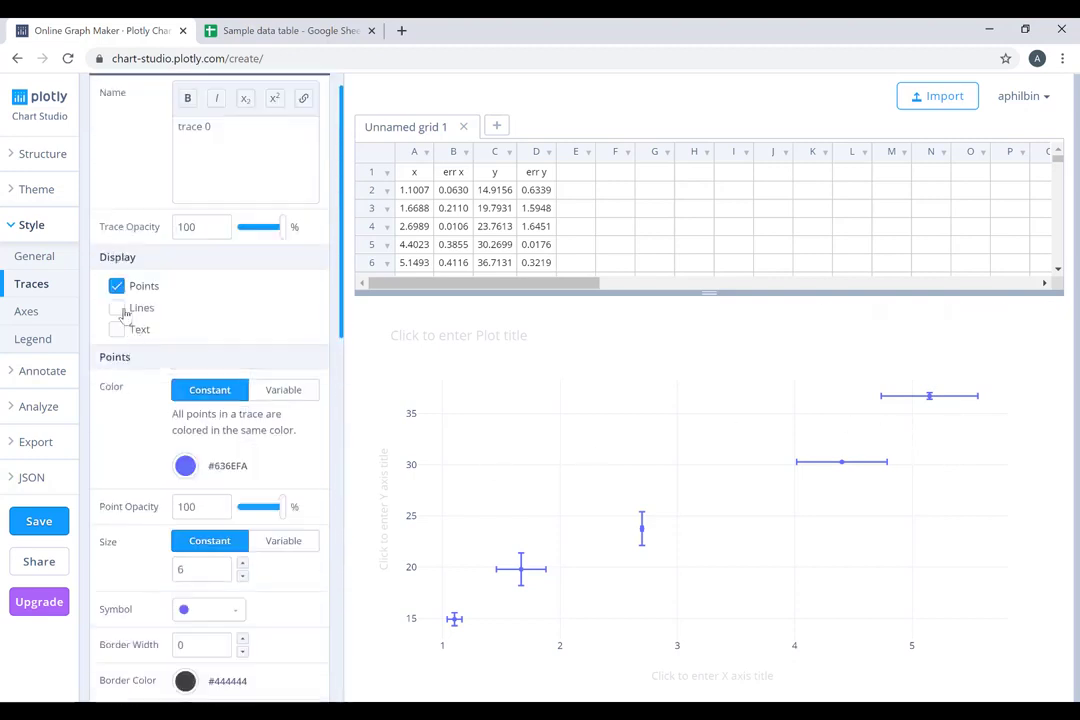
pyautogui.scroll(1, 258, 398)
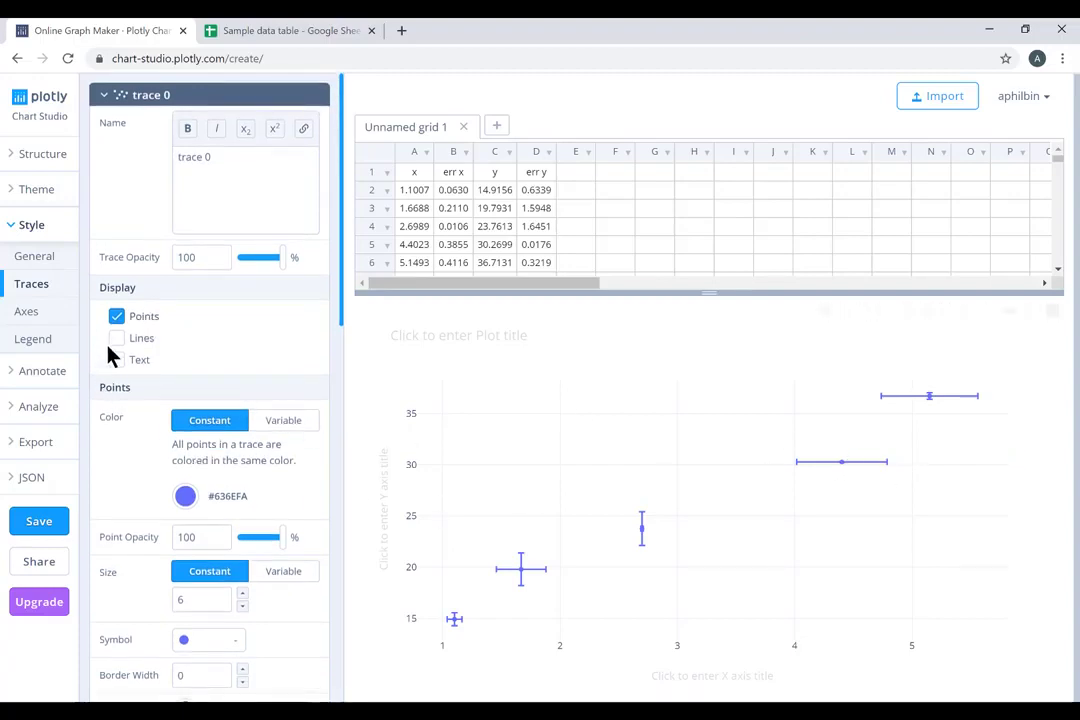
pyautogui.moveTo(618, 535)
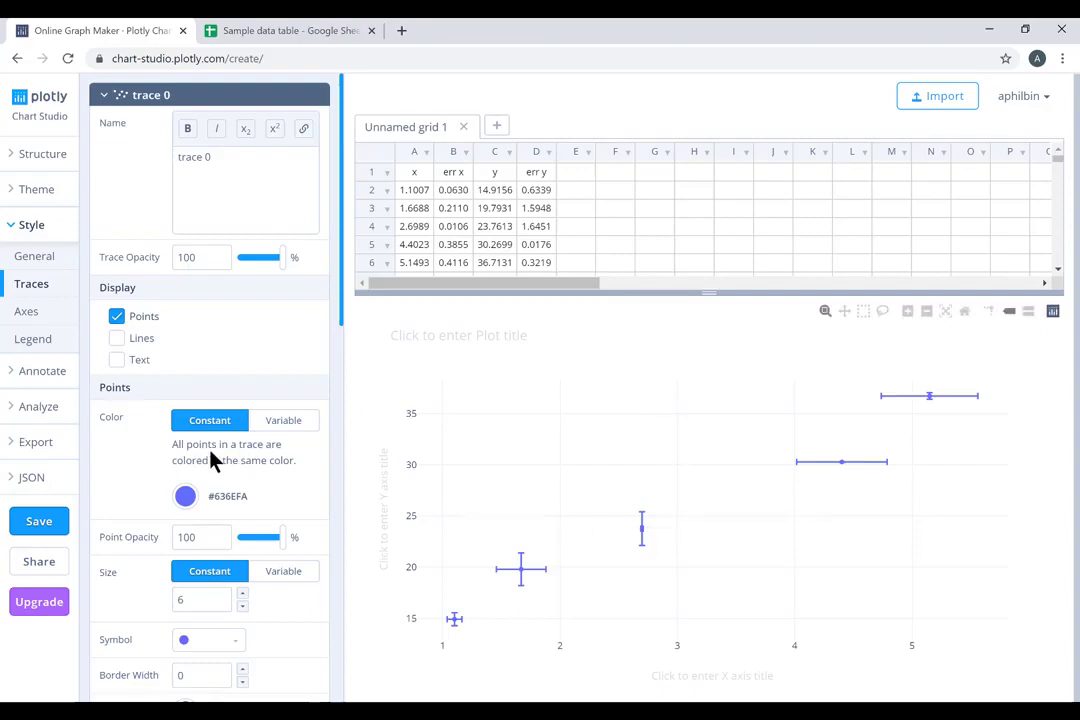
pyautogui.scroll(-1, 231, 540)
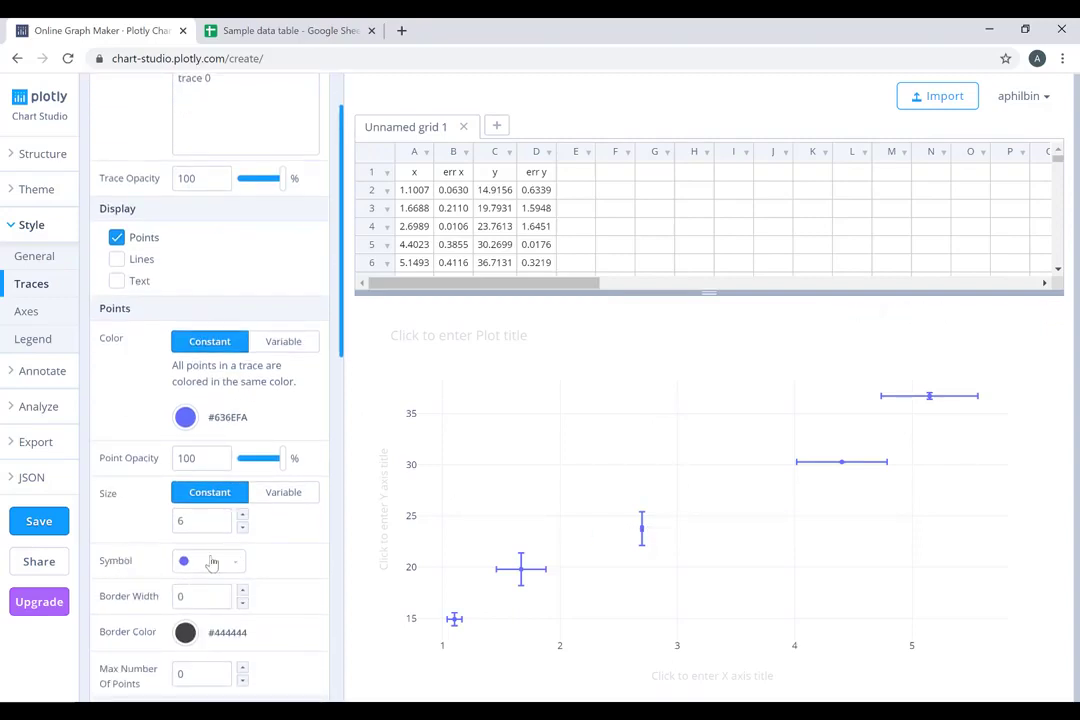
pyautogui.click(232, 563)
pyautogui.scroll(-2, 272, 581)
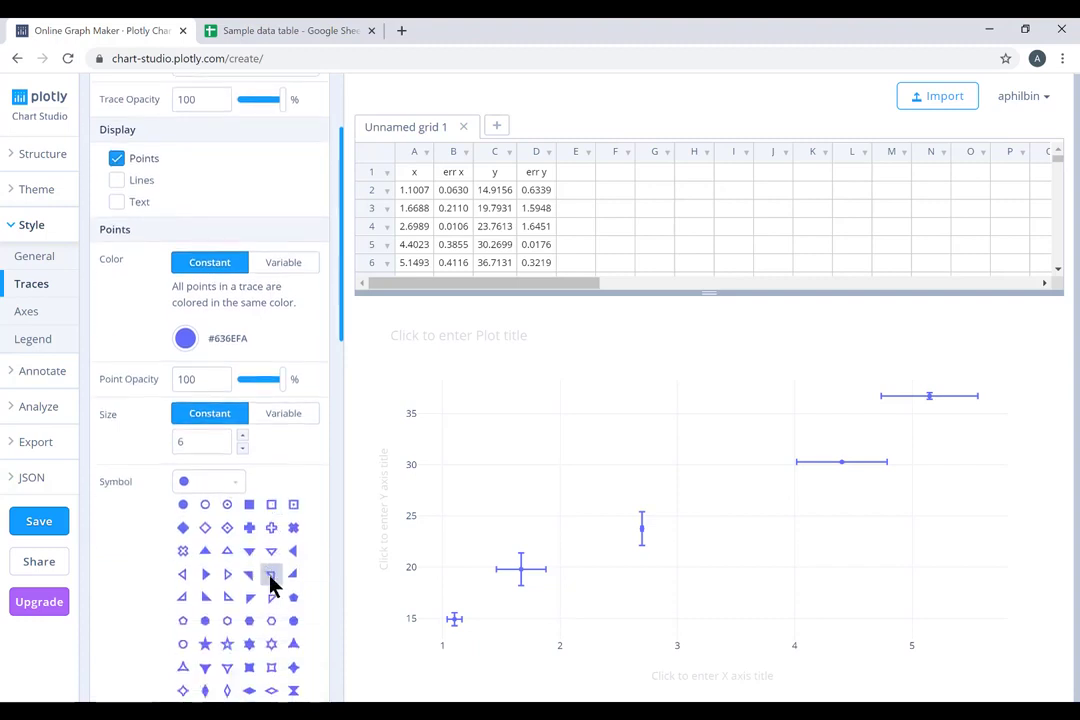
pyautogui.scroll(-2, 272, 581)
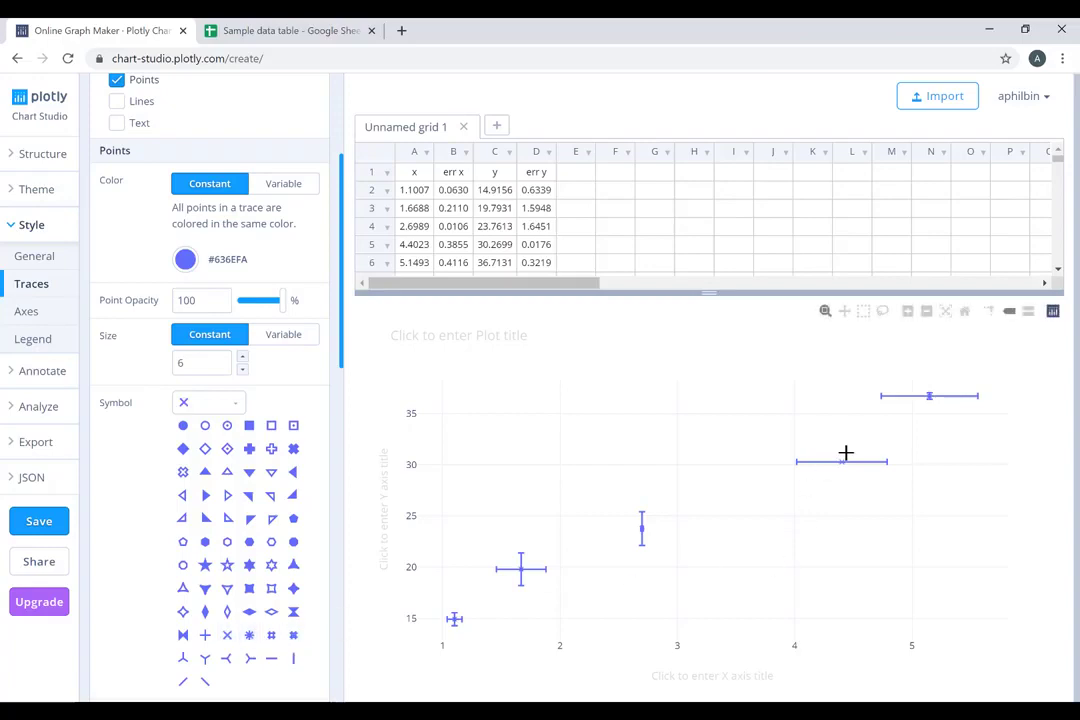
# Zoom in to inspect the x marker and error bars near x 4.4, then zoom back out
pyautogui.moveTo(841, 465)
pyautogui.moveTo(770, 433); pyautogui.dragTo(923, 486)
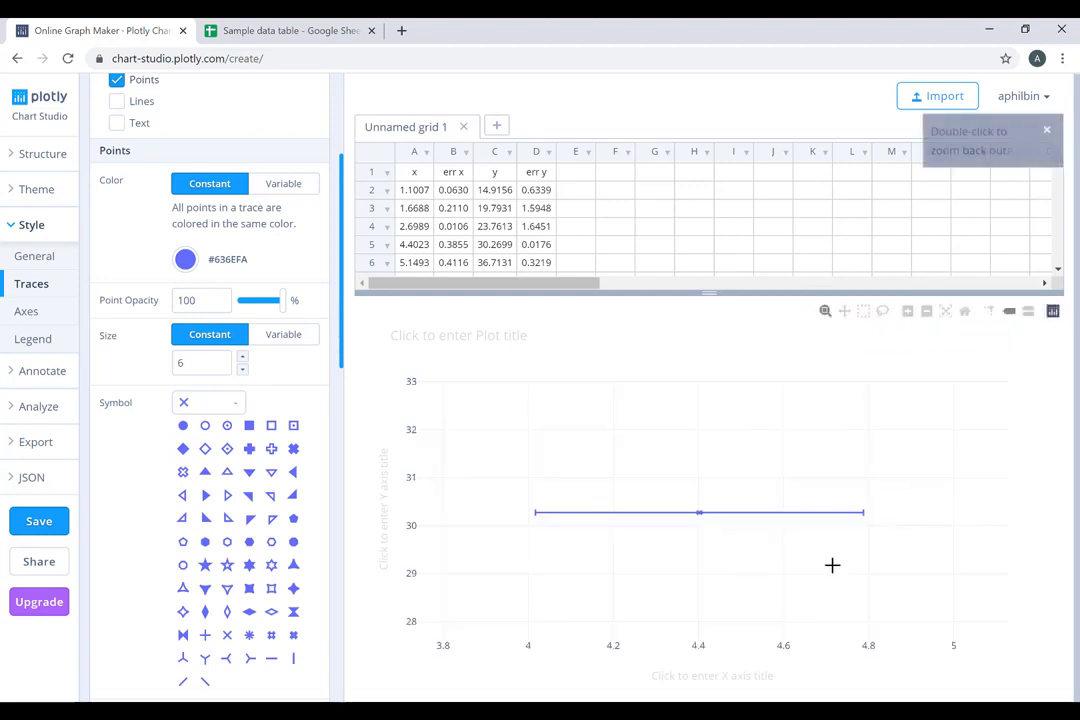
pyautogui.moveTo(690, 497); pyautogui.dragTo(721, 538)
pyautogui.moveTo(574, 463); pyautogui.dragTo(620, 501)
pyautogui.moveTo(636, 443); pyautogui.dragTo(723, 540)
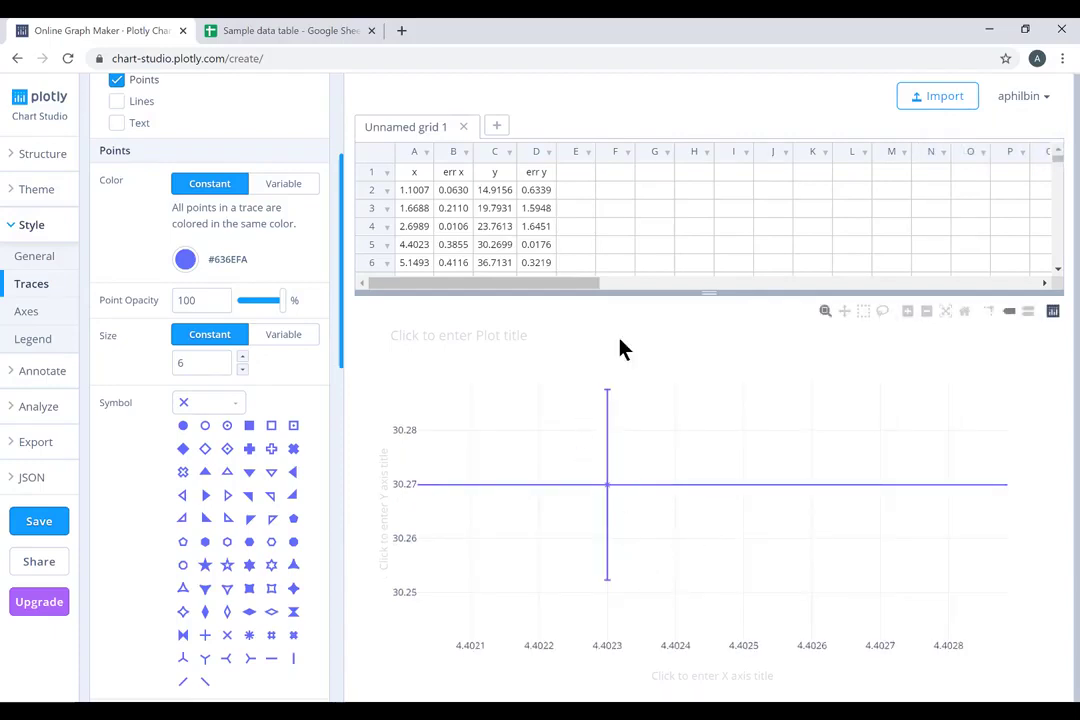
pyautogui.click(925, 312)
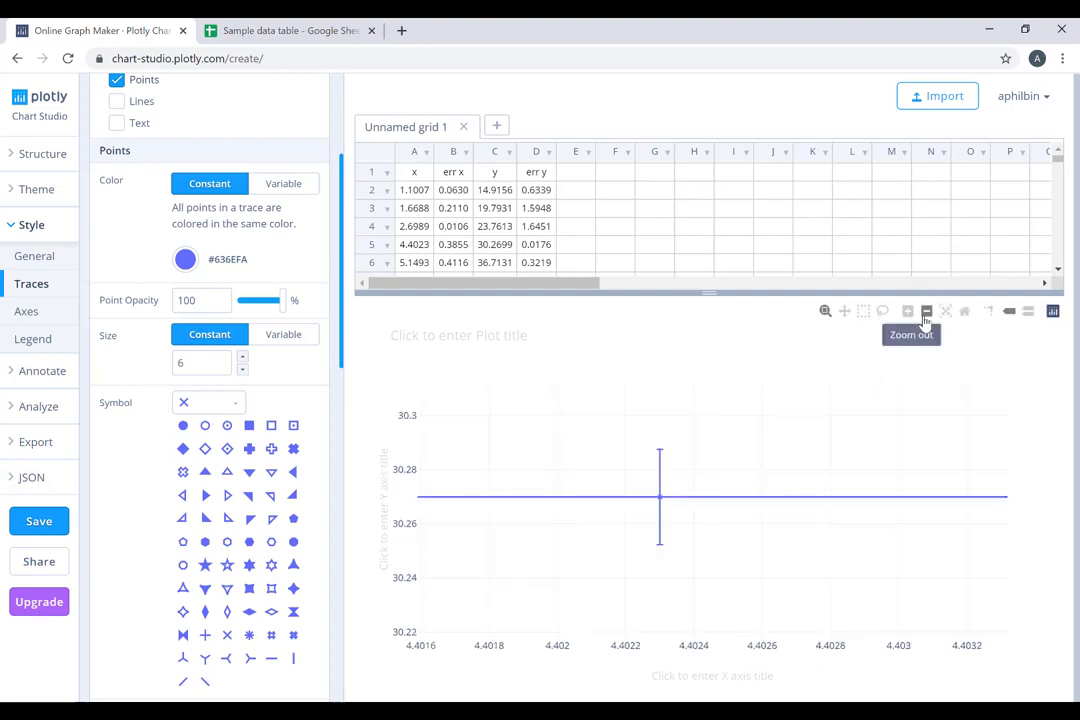
pyautogui.click(925, 312)
pyautogui.click(925, 312)
pyautogui.click(925, 312)
pyautogui.click(925, 313)
pyautogui.click(925, 313)
pyautogui.click(925, 313)
pyautogui.click(925, 313)
pyautogui.click(925, 313)
pyautogui.click(925, 313)
pyautogui.click(925, 313)
pyautogui.click(923, 315)
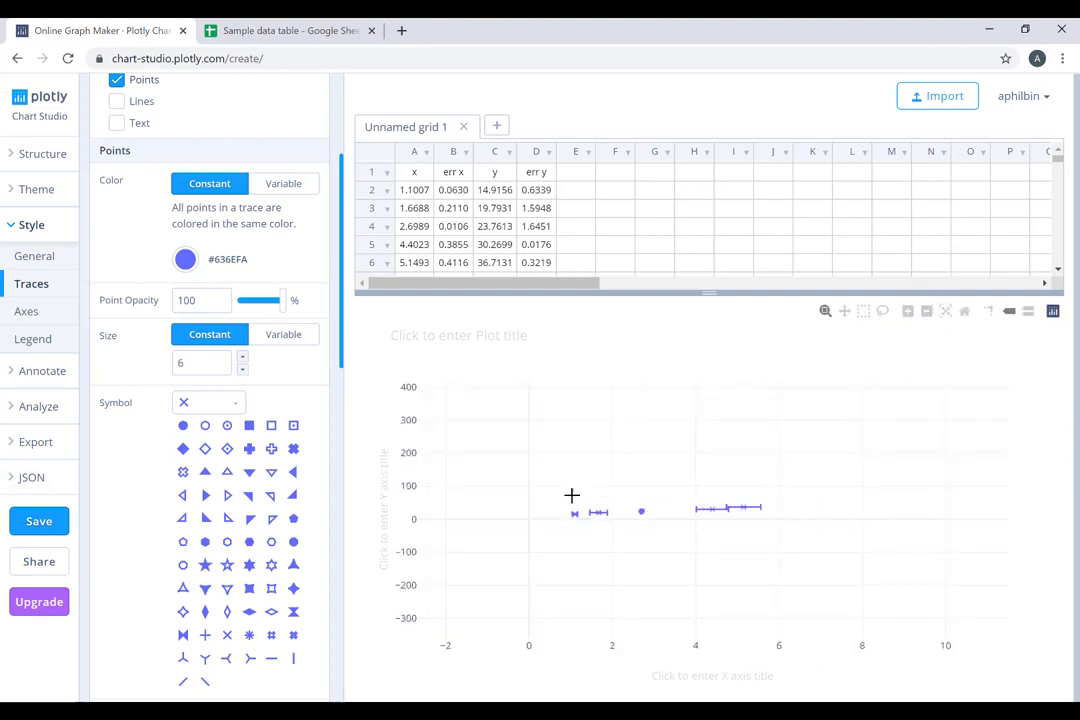
pyautogui.moveTo(558, 497); pyautogui.dragTo(764, 523)
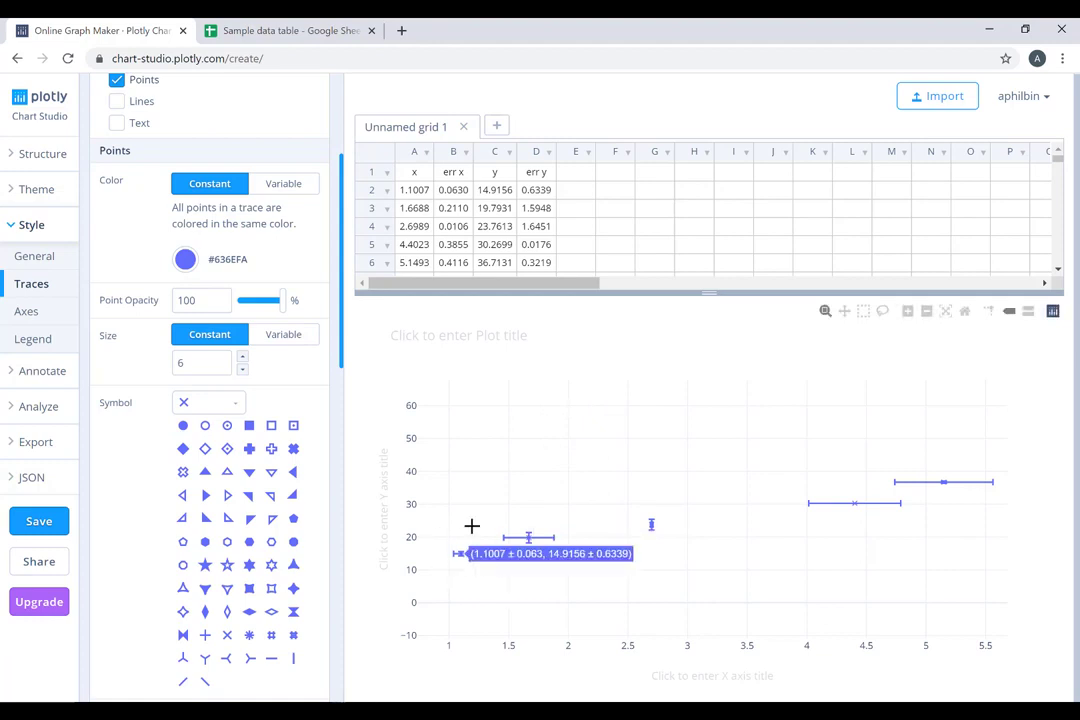
# Pan and zoom around the point at x 2.7, reframe all points, and close the symbol choices
pyautogui.click(844, 311)
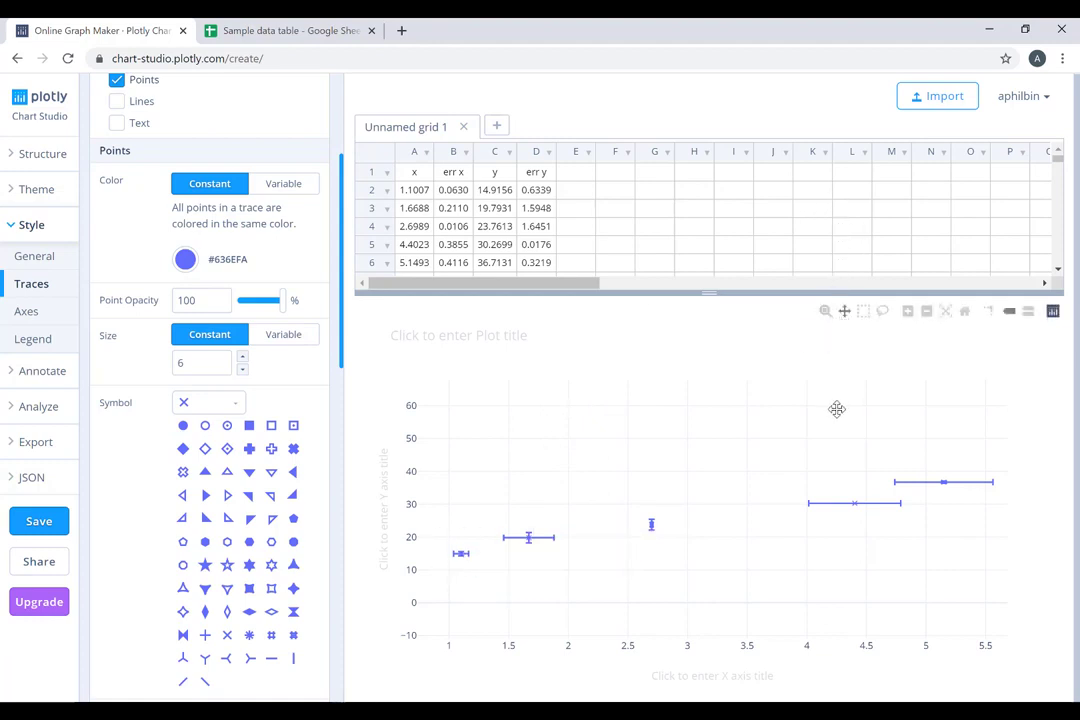
pyautogui.moveTo(833, 409)
pyautogui.mouseDown()
pyautogui.moveTo(670, 441)
pyautogui.moveTo(834, 395)
pyautogui.mouseUp()
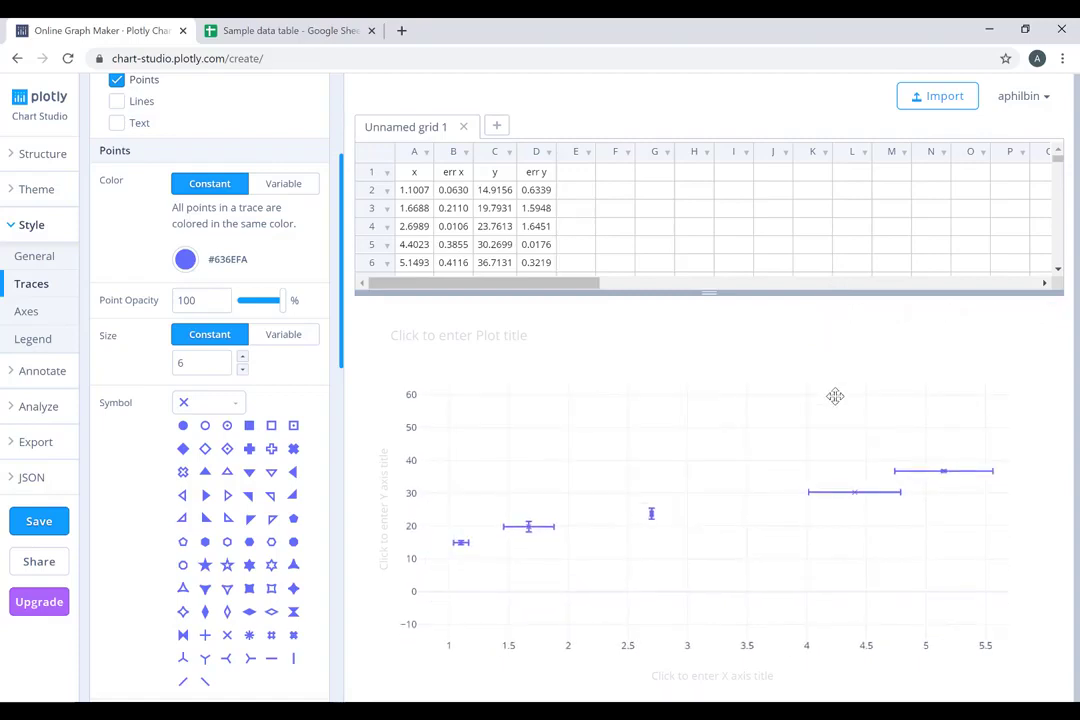
pyautogui.click(825, 311)
pyautogui.moveTo(630, 496); pyautogui.dragTo(673, 521)
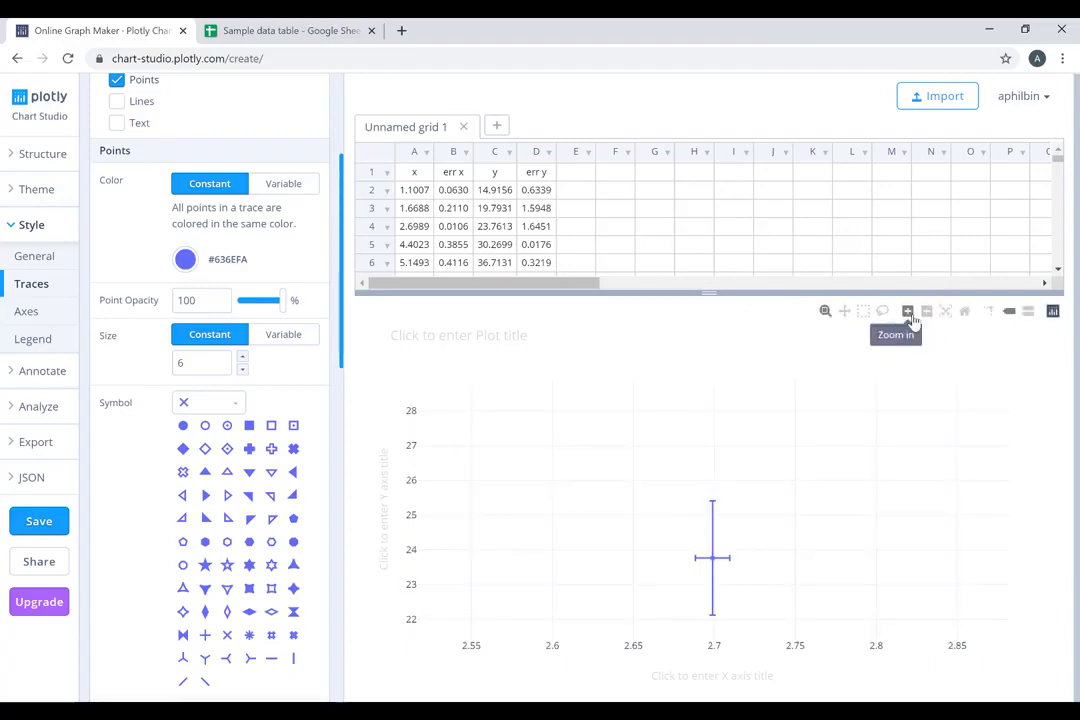
pyautogui.click(926, 312)
pyautogui.click(926, 312)
pyautogui.click(926, 312)
pyautogui.click(926, 312)
pyautogui.click(926, 312)
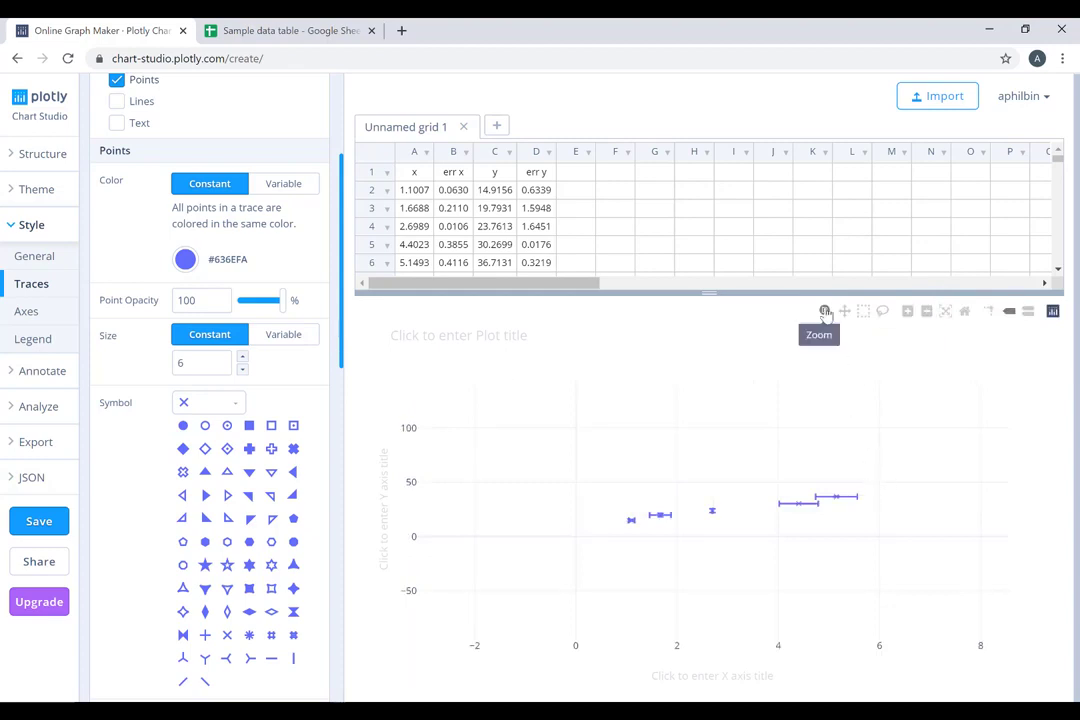
pyautogui.moveTo(865, 490); pyautogui.dragTo(625, 526)
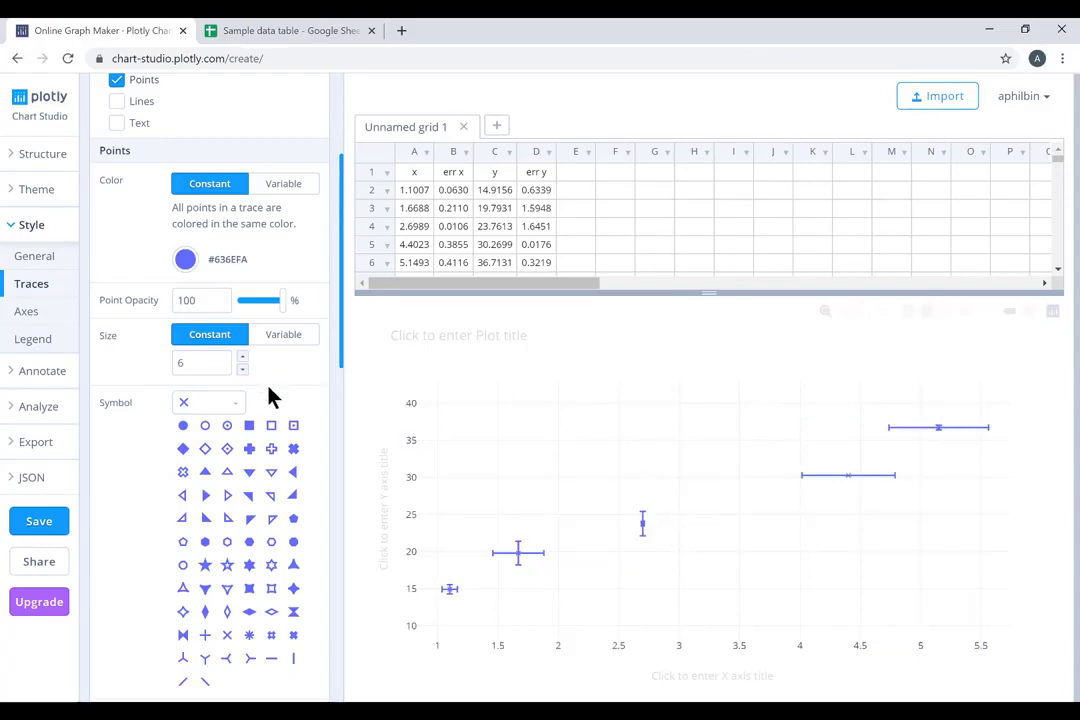
pyautogui.click(239, 411)
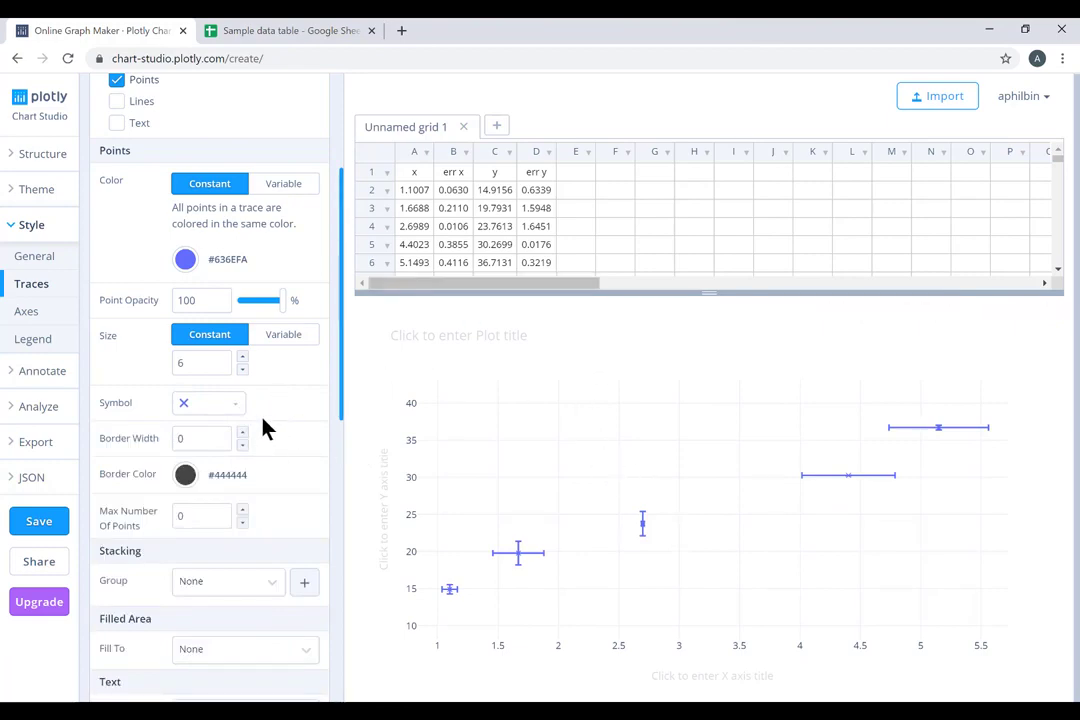
# Lower the error bar thickness from 2 to 1 under Error Bars Y
pyautogui.scroll(-4, 255, 432)
pyautogui.scroll(-5, 250, 435)
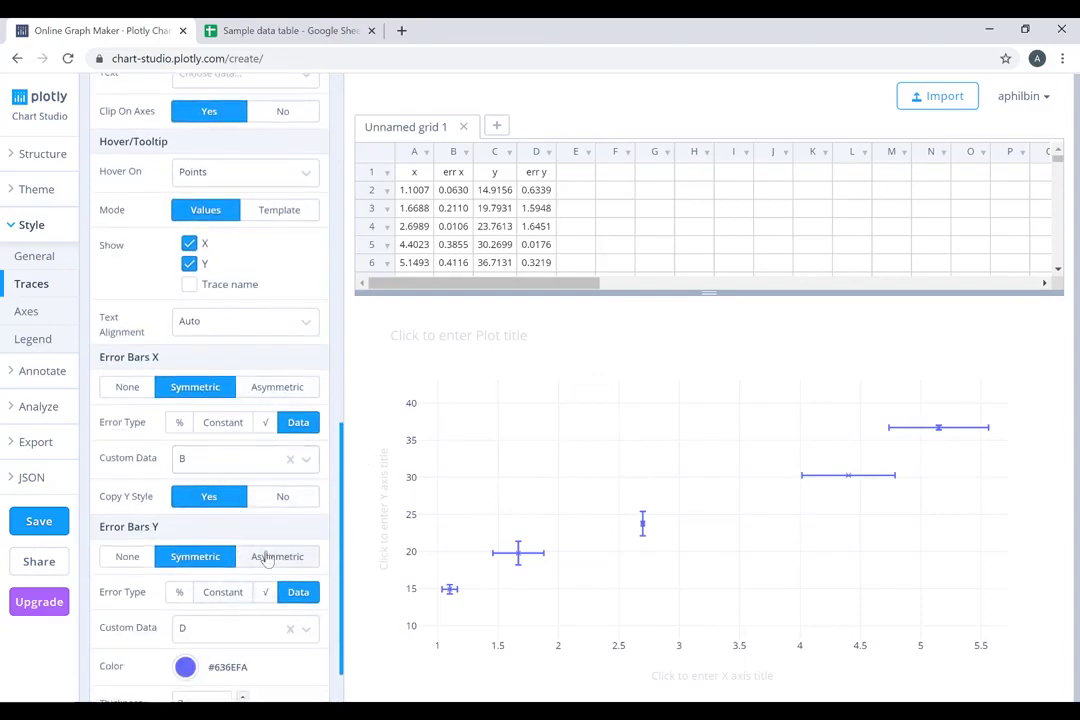
pyautogui.scroll(-2, 248, 485)
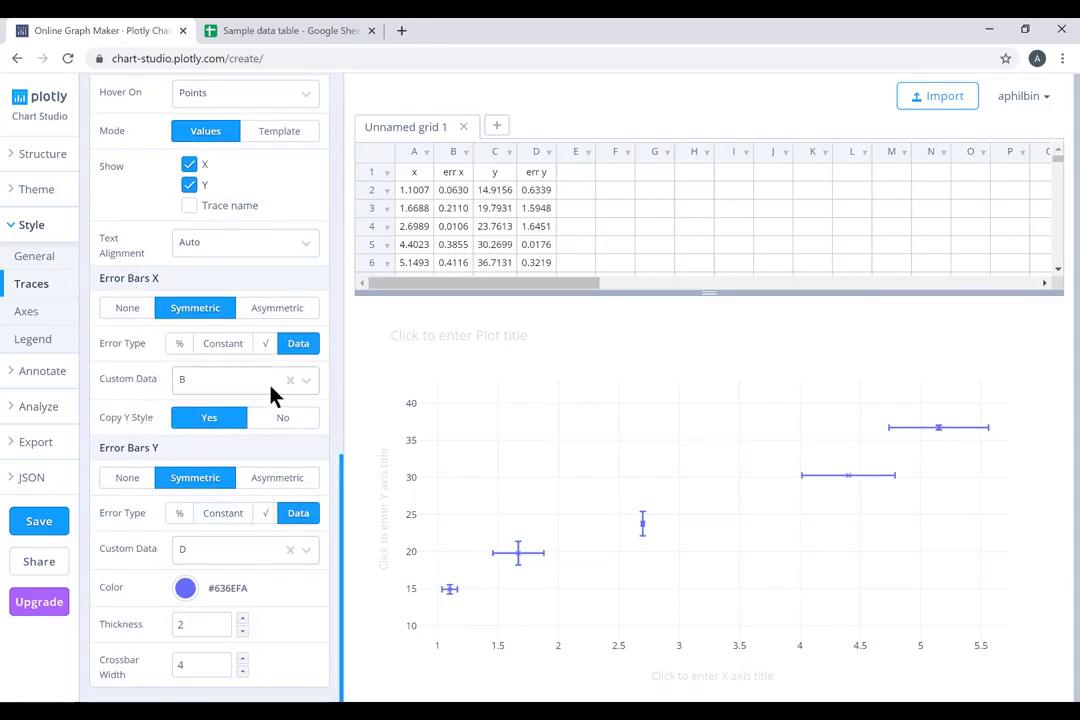
pyautogui.click(242, 631)
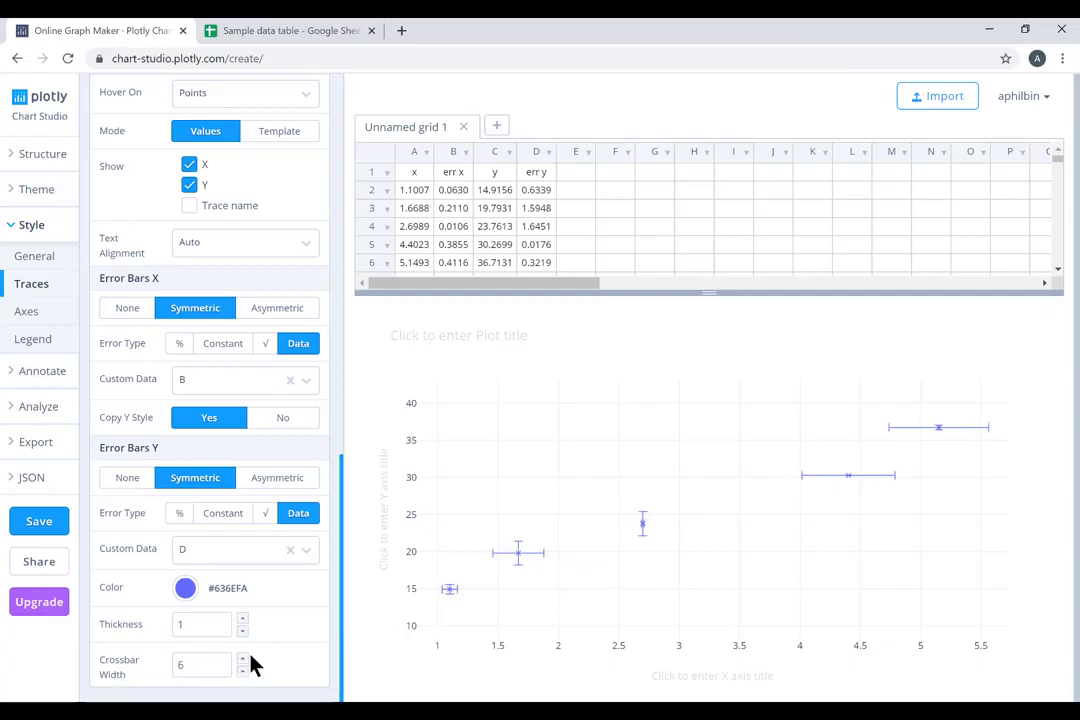
pyautogui.moveTo(646, 530)
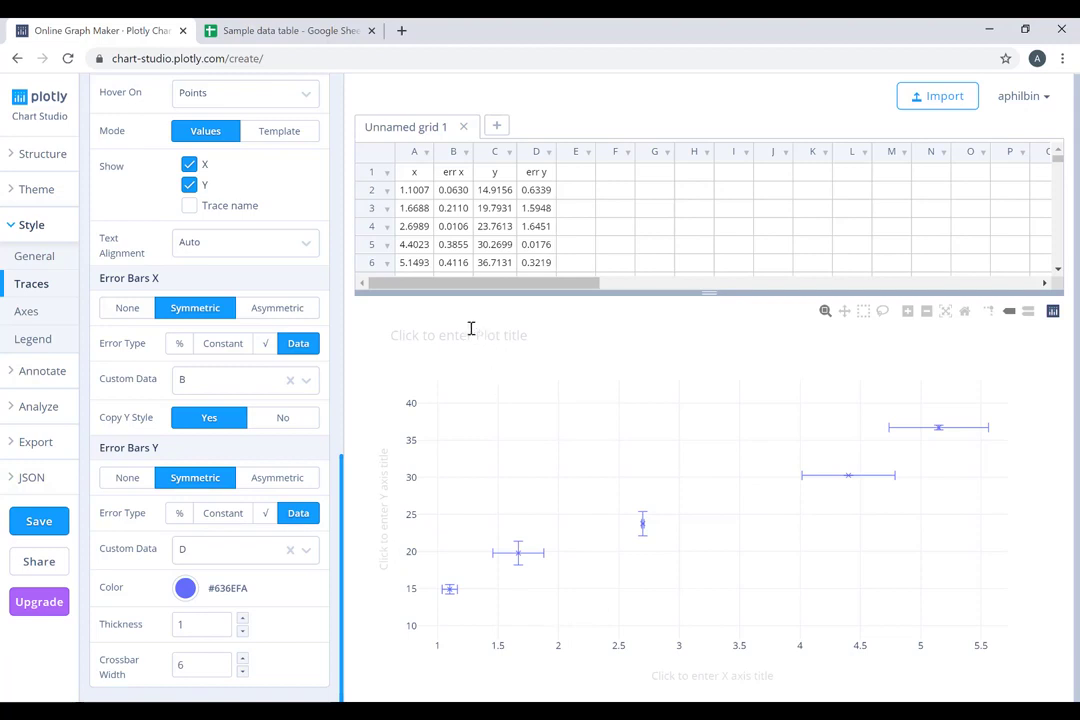
# Title the x axis 'x' and the y axis 'y'
pyautogui.click(672, 677)
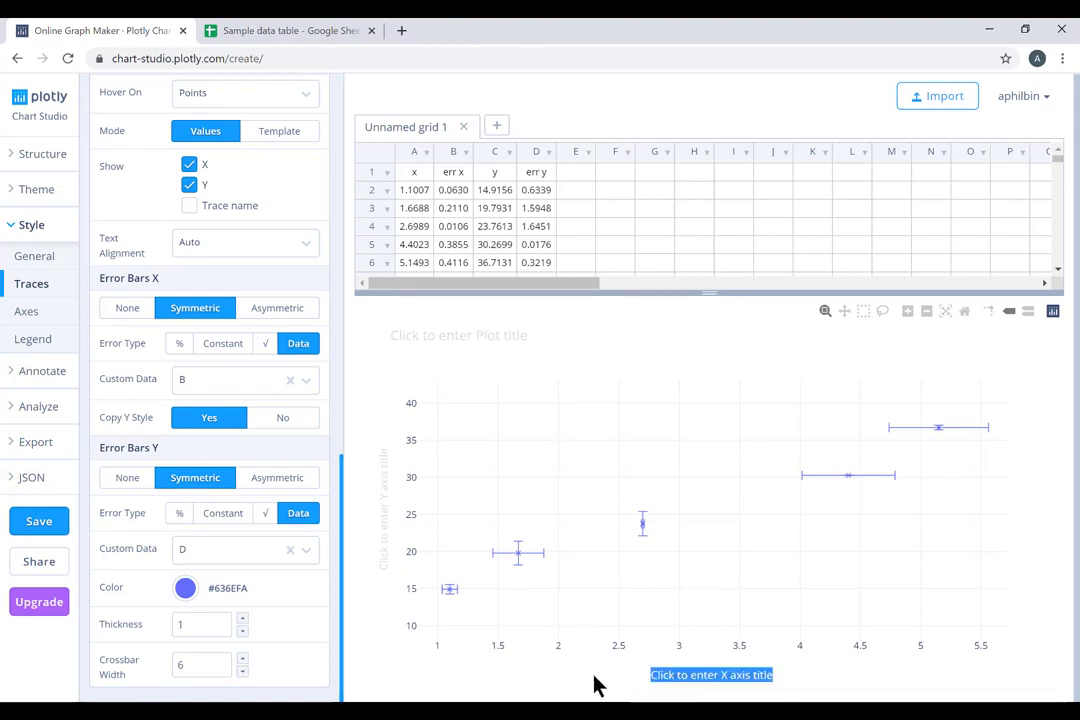
pyautogui.write('x')
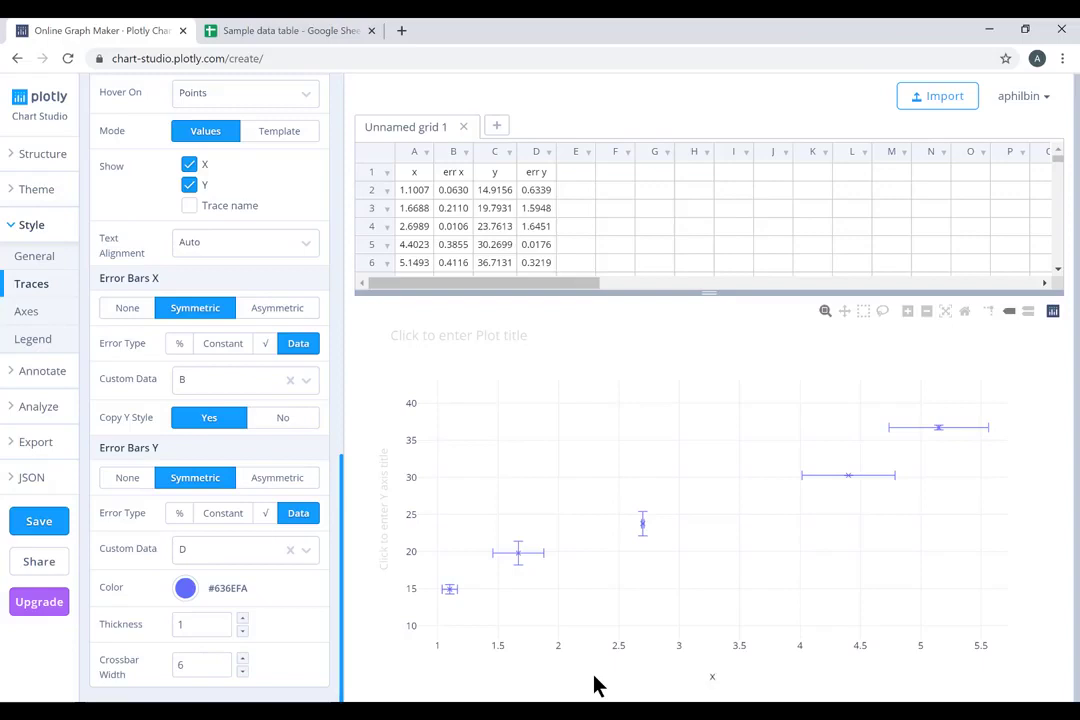
pyautogui.click(379, 485)
pyautogui.write('y')
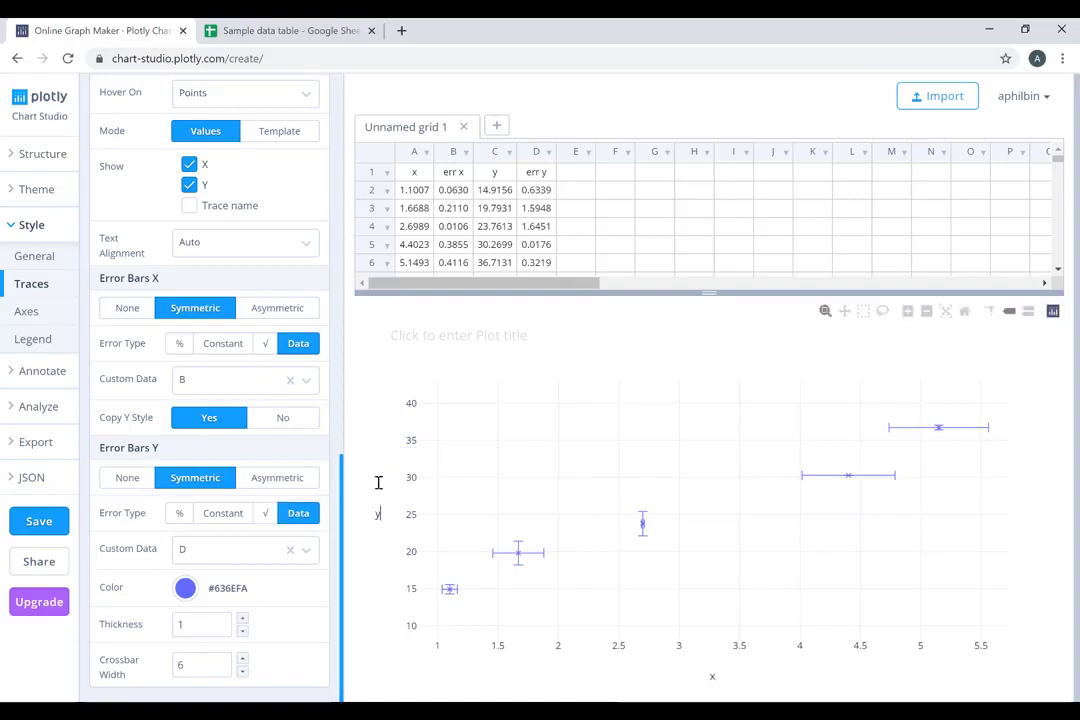
# Title the chart 'Scatter Plot with Error Bars', correcting the typos as you go
pyautogui.click(488, 331)
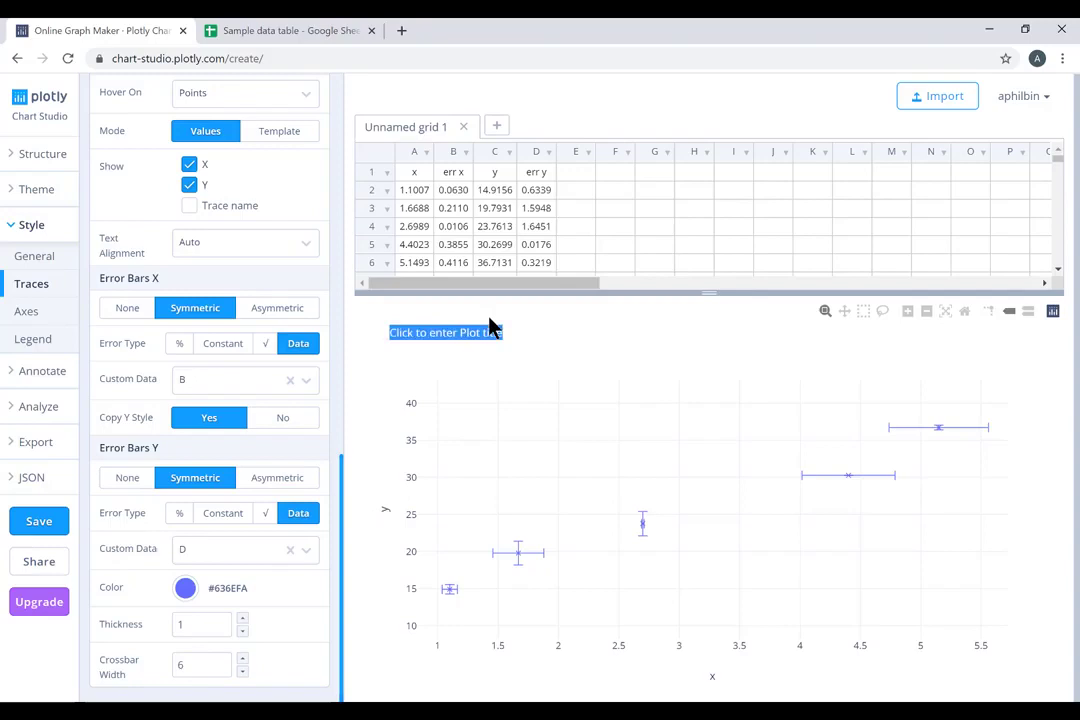
pyautogui.write('Scater')
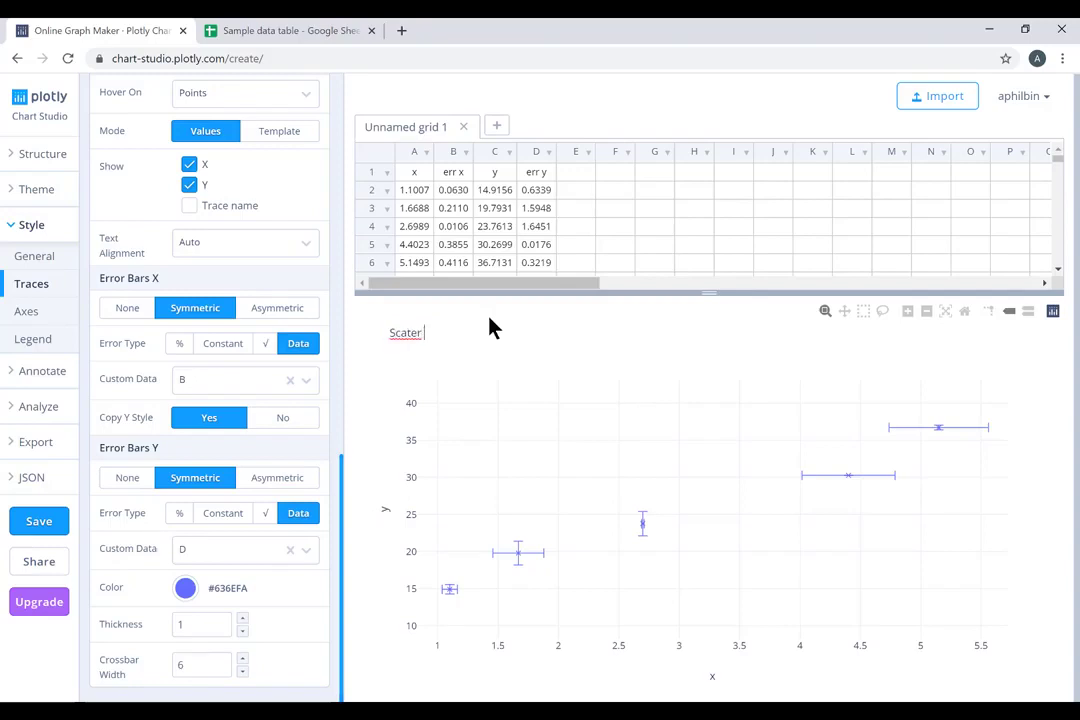
pyautogui.write(' PLot with Error Bard')
pyautogui.click(440, 332)
pyautogui.press('BackSpace')
pyautogui.write('l')
pyautogui.press('Left')
pyautogui.press('Left')
pyautogui.press('Left')
pyautogui.press('Left')
pyautogui.press('Left')
pyautogui.press('Left')
pyautogui.write('t')
pyautogui.click(550, 332)
pyautogui.press('BackSpace')
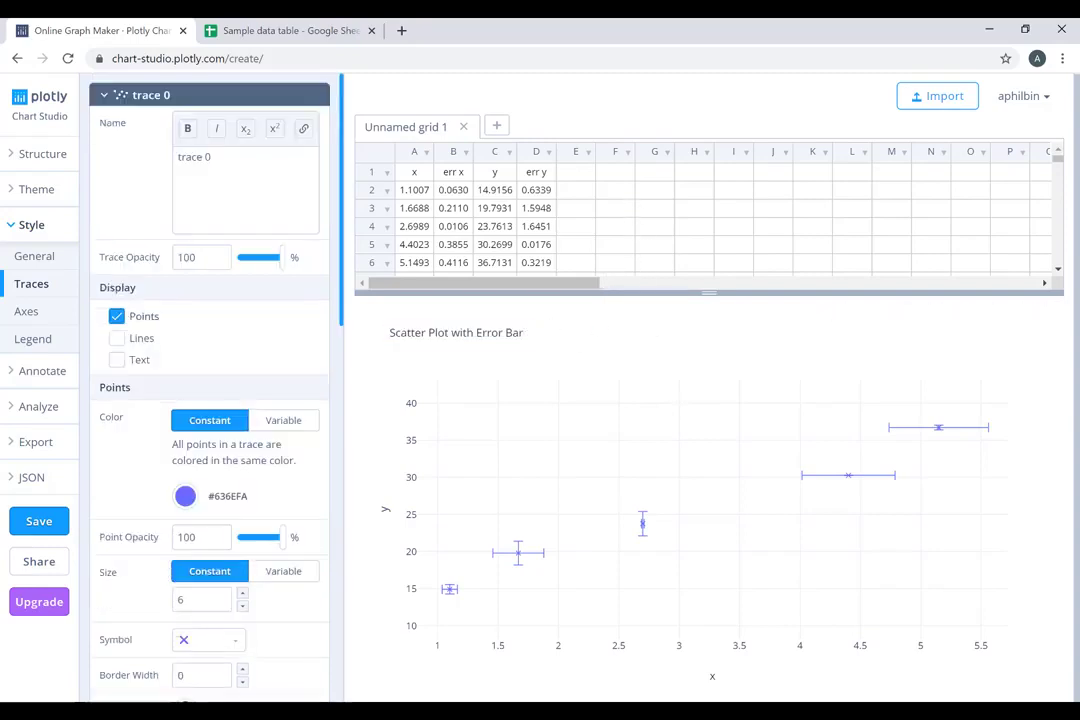
pyautogui.click(893, 364)
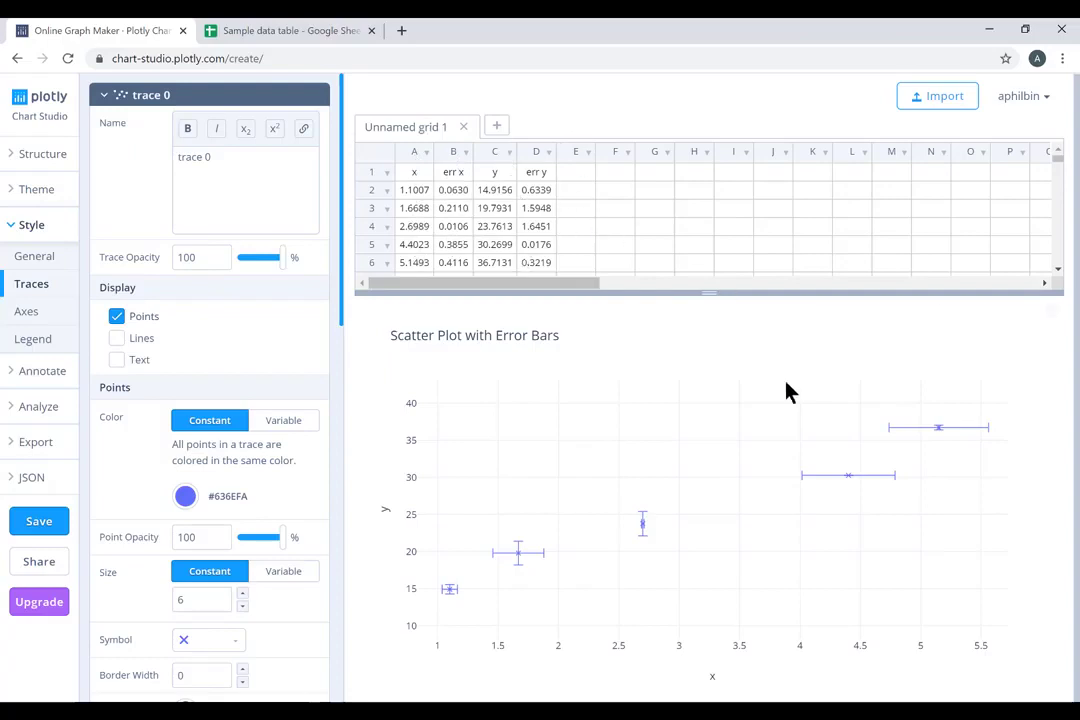
pyautogui.moveTo(922, 427)
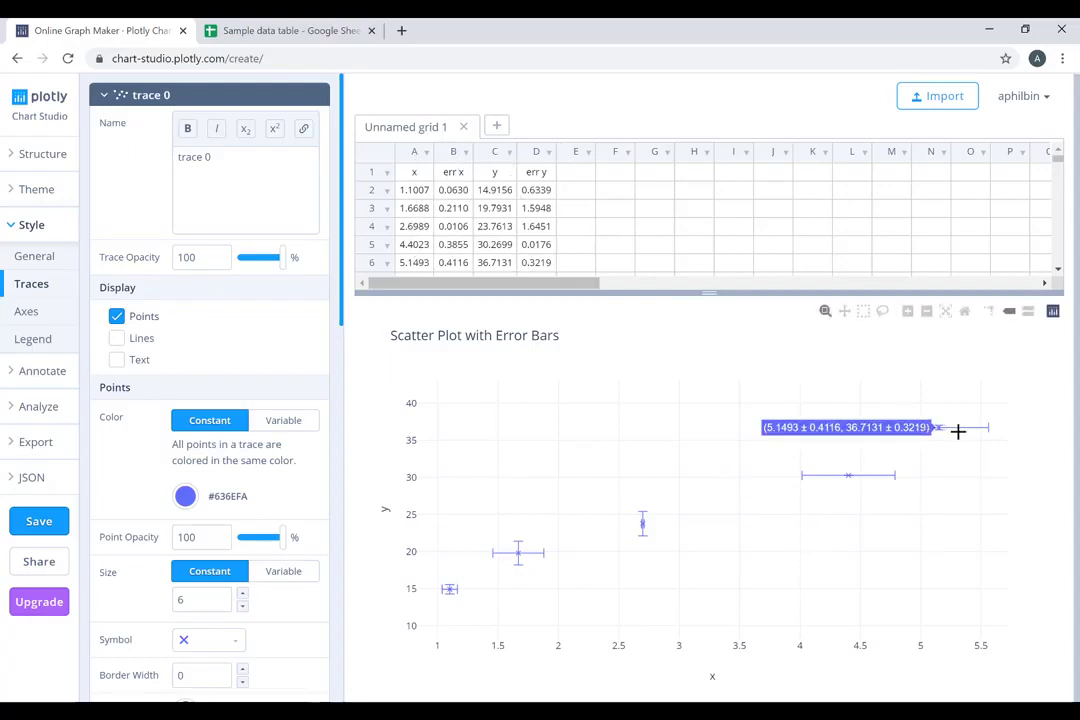